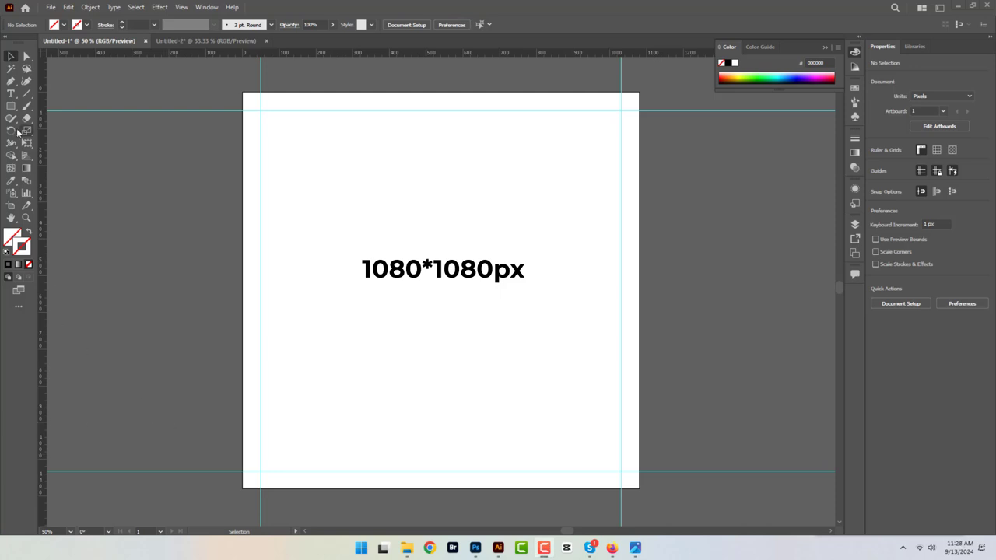
- Create a 1080 × 1080 px square with width and height proportions linked
left_click(11, 106)
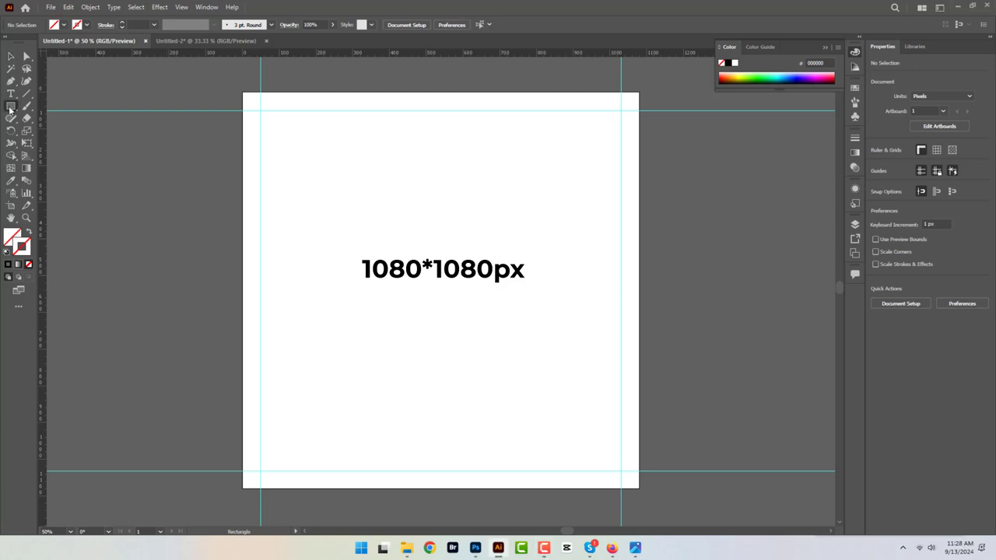
left_click(335, 225)
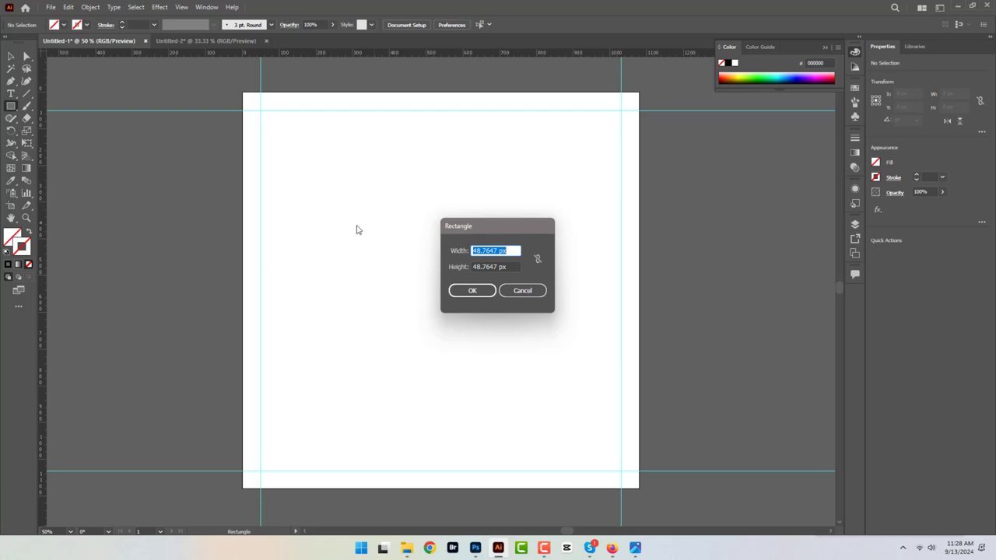
left_click(537, 259)
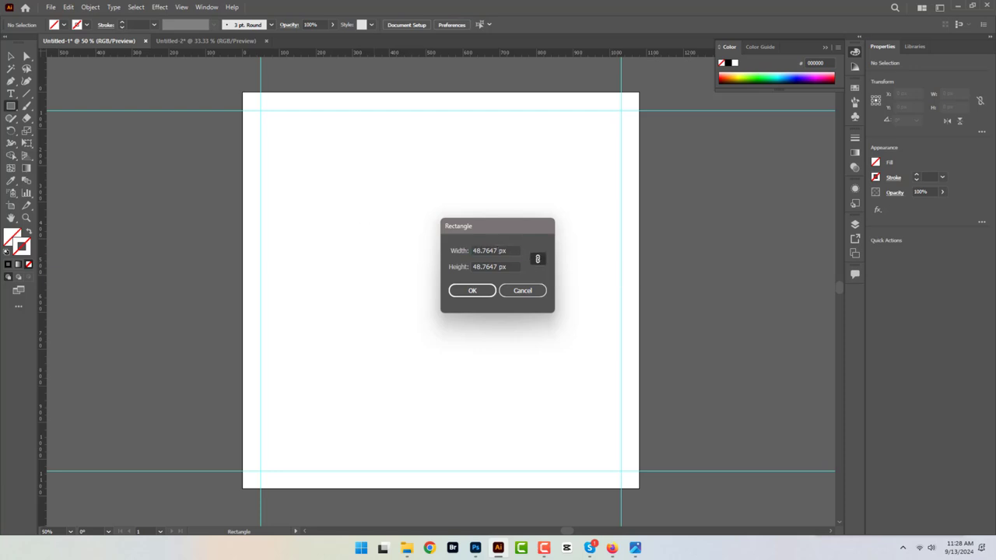
key("Tab")
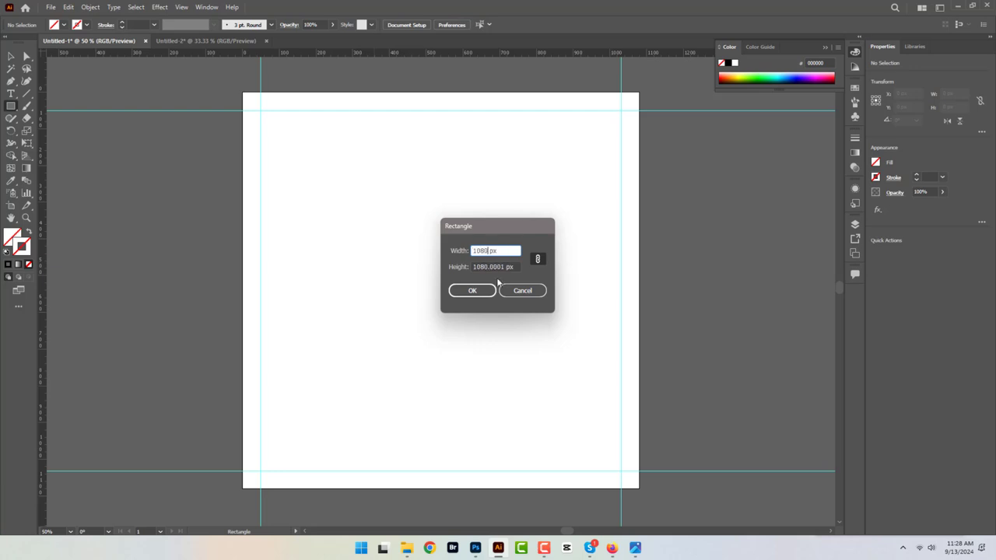
left_click(470, 291)
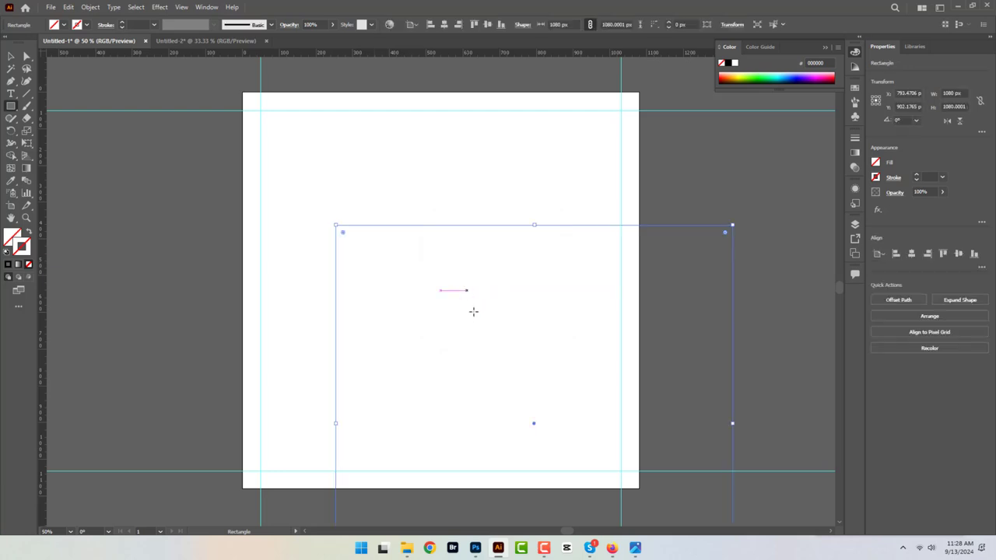
- Centre the square on the artboard horizontally and vertically
left_click_drag(534, 427, 455, 325)
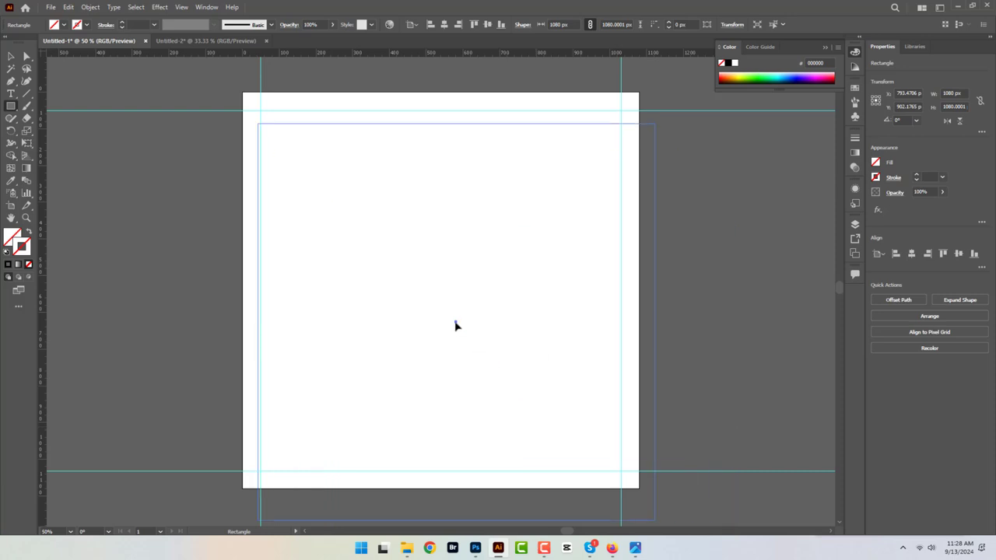
left_click(444, 24)
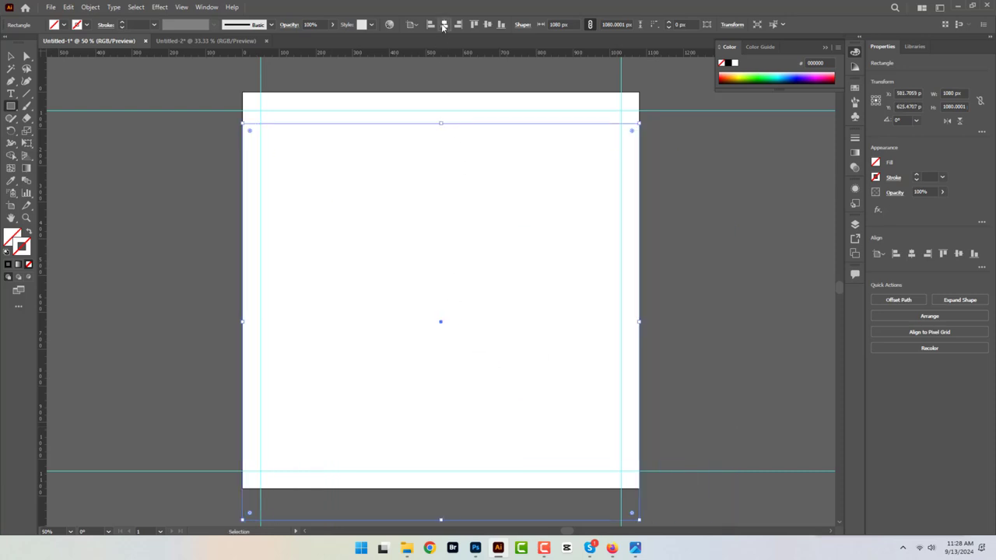
left_click(488, 25)
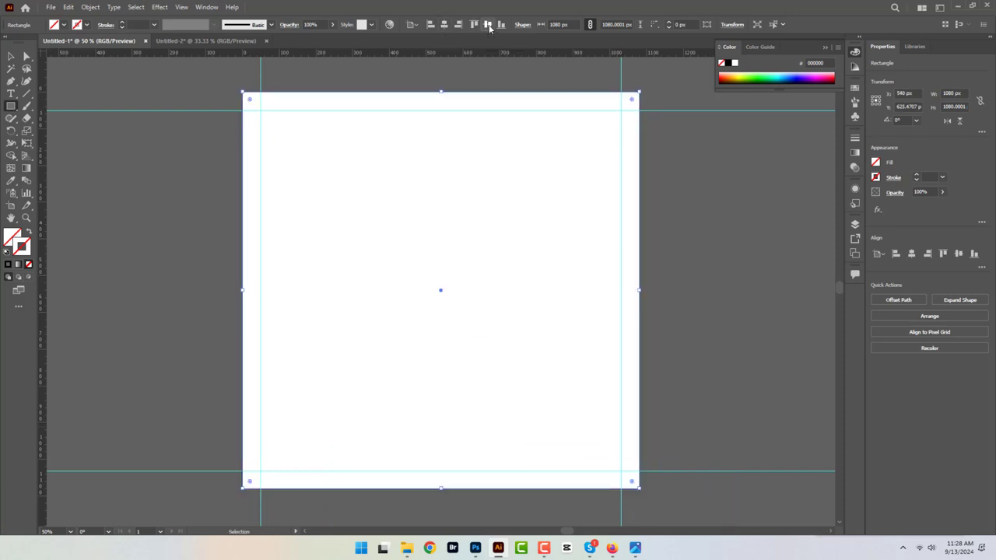
- Fill the square with dark red #600202, then switch to the Untitled-2 food photo document
double_click(13, 236)
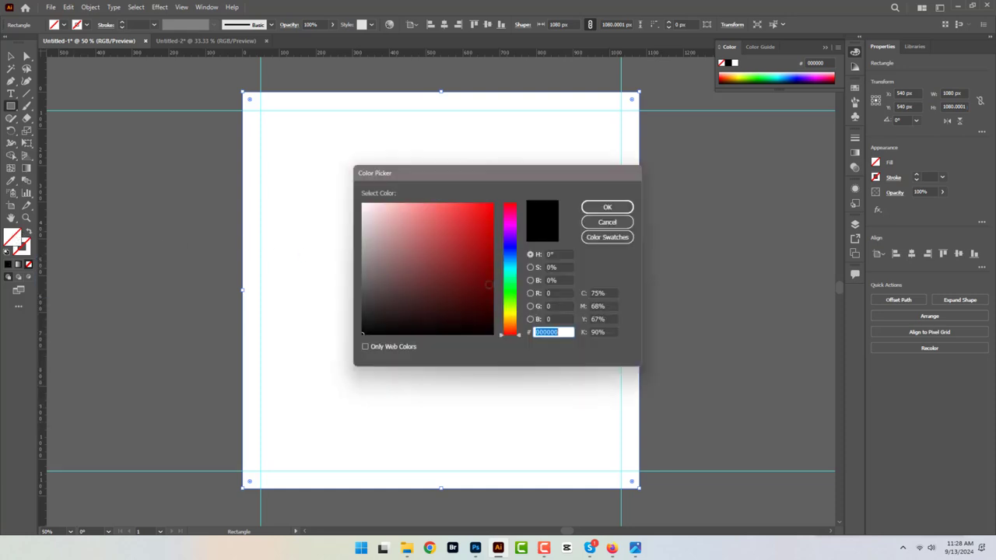
type("600202")
left_click(606, 207)
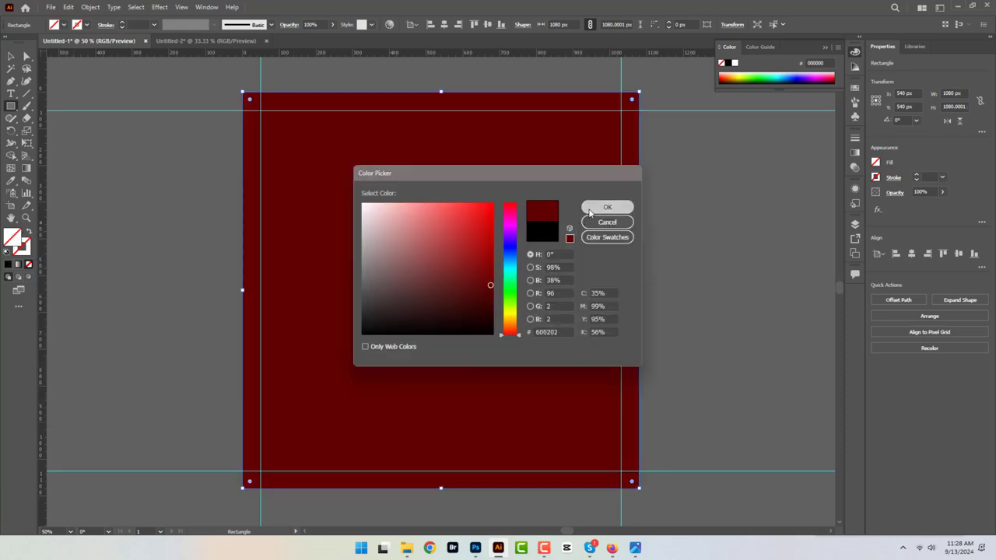
left_click(590, 210)
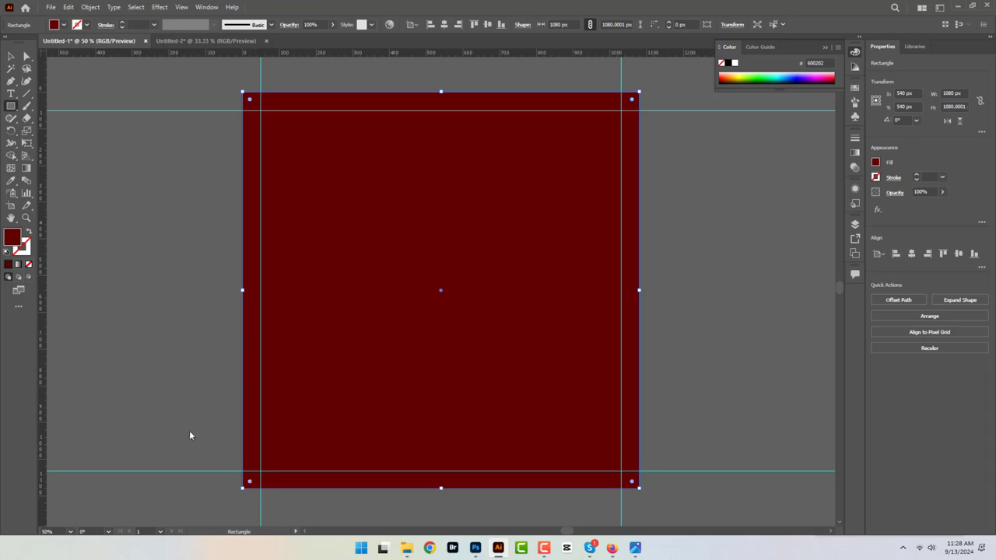
left_click(205, 40)
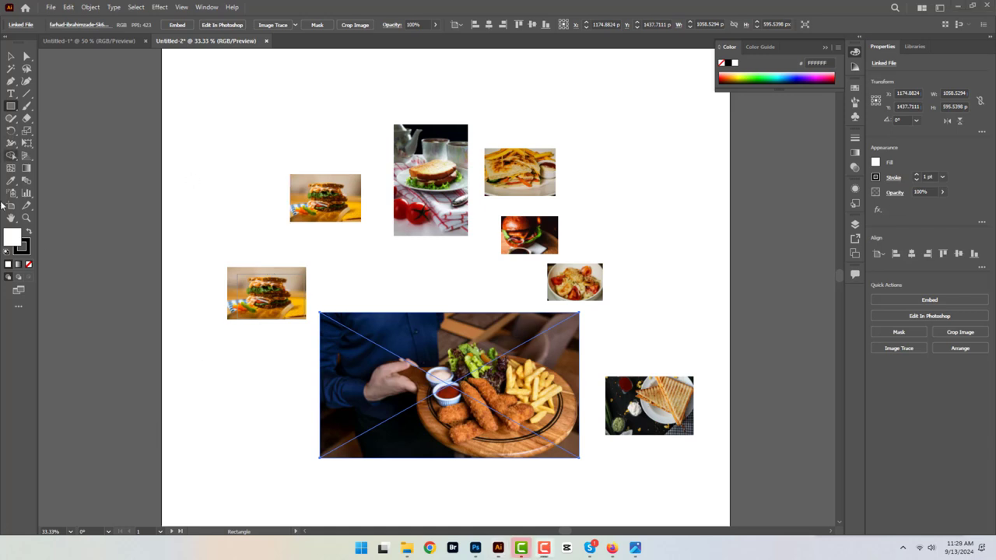
- Draw a stroke-less square over the sandwich photo filled with red #F71414
key("slash")
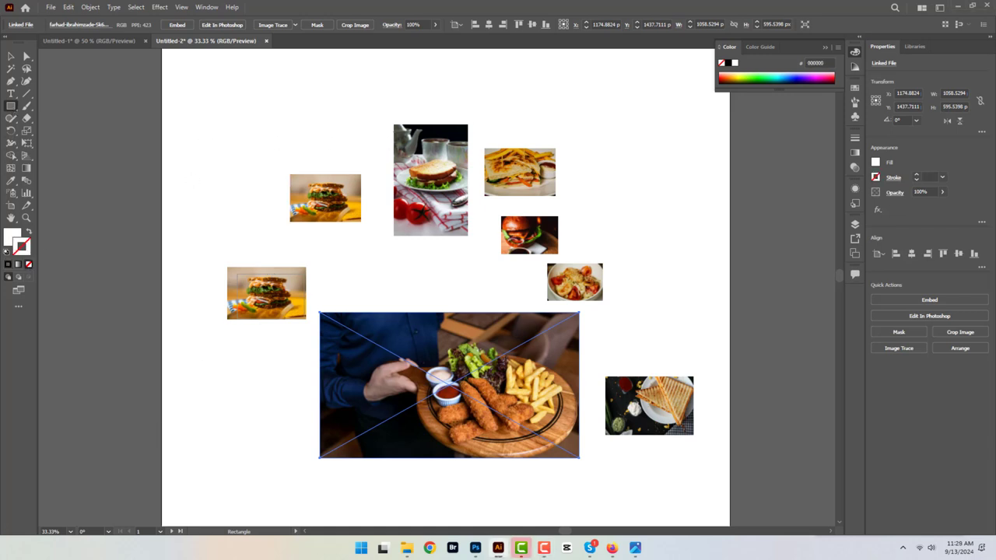
left_click_drag(393, 140, 470, 211)
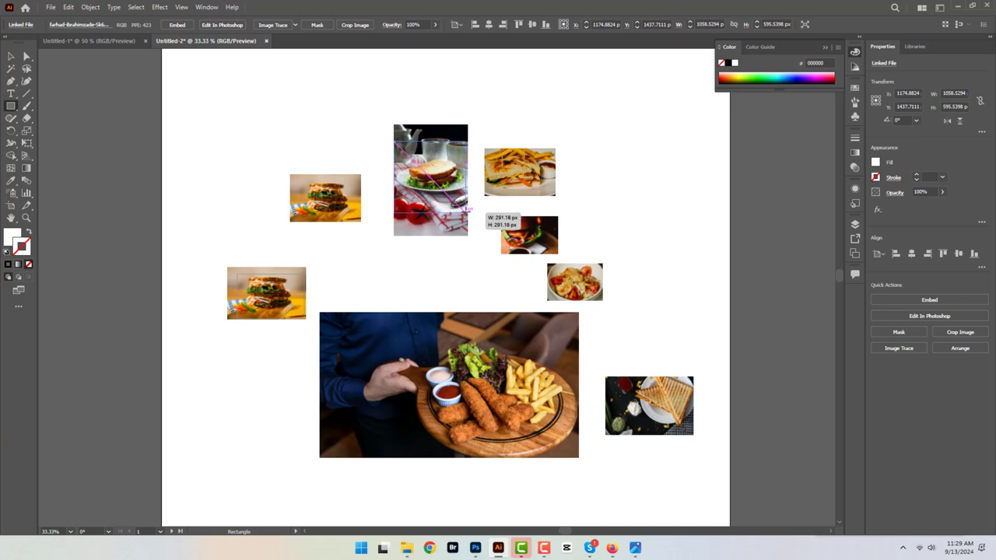
double_click(11, 239)
type("F71414")
key("Return")
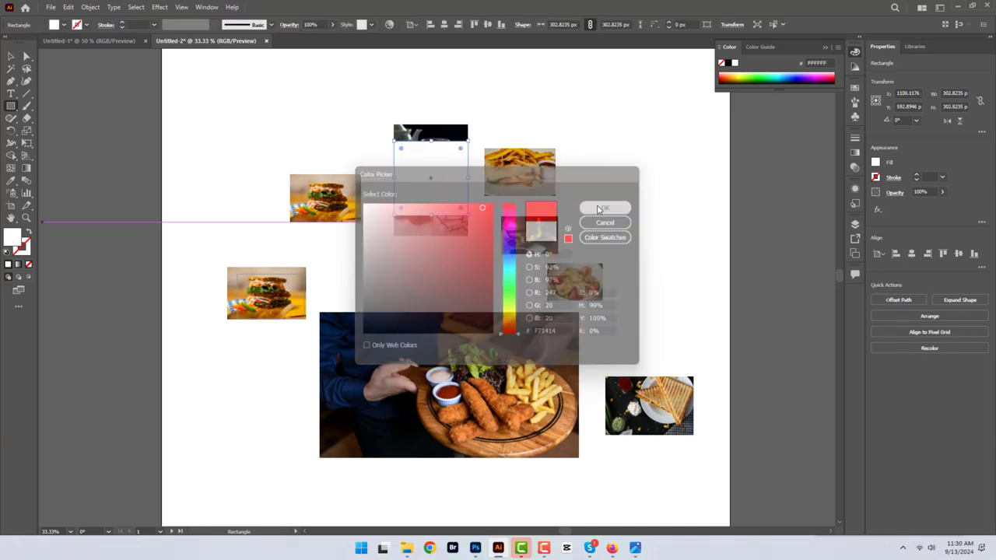
- Set the red square to 40% opacity and duplicate it toward the top-left
left_click_drag(313, 39, 309, 39)
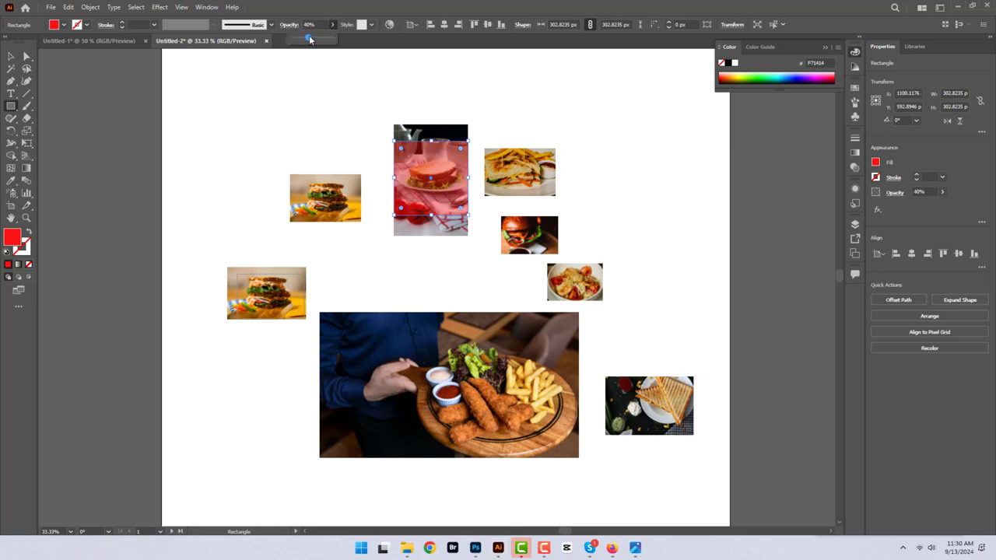
key("v")
mouse_move(417, 171)
left_mouse_down()
mouse_move(209, 193)
mouse_move(251, 145)
left_mouse_up()
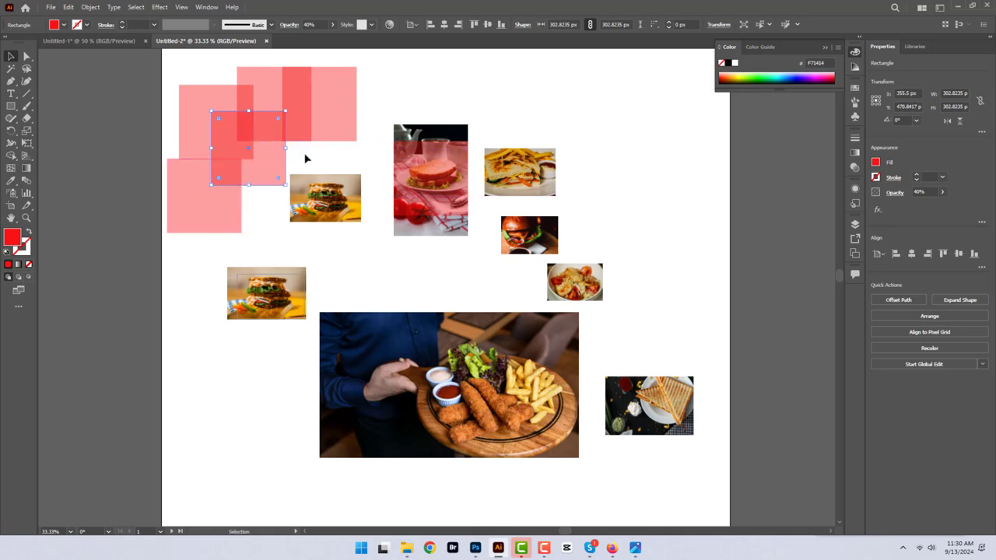
- Crop the sandwich photo to its red square with a clipping mask
left_click_drag(383, 180, 436, 175)
right_click(435, 172)
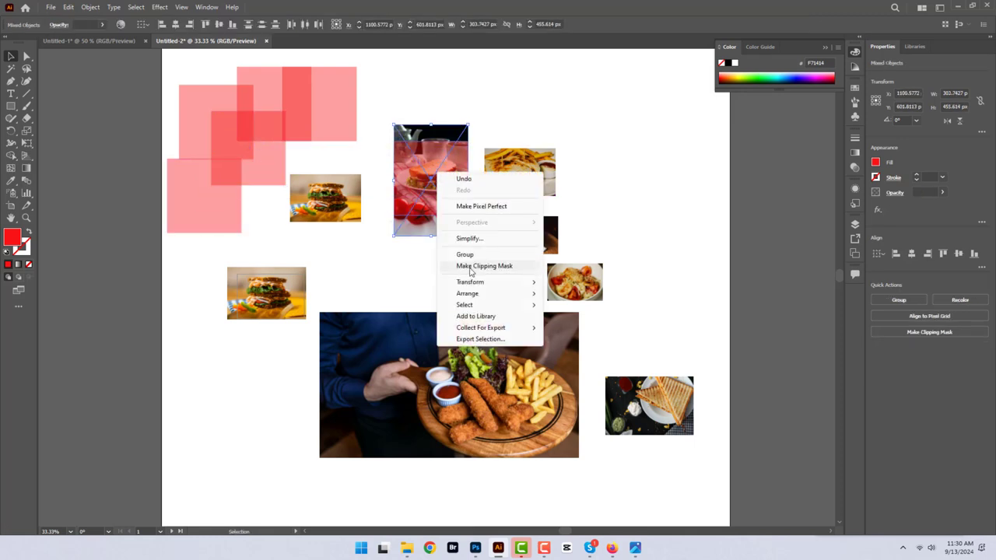
left_click(481, 266)
left_click_drag(345, 111, 636, 180)
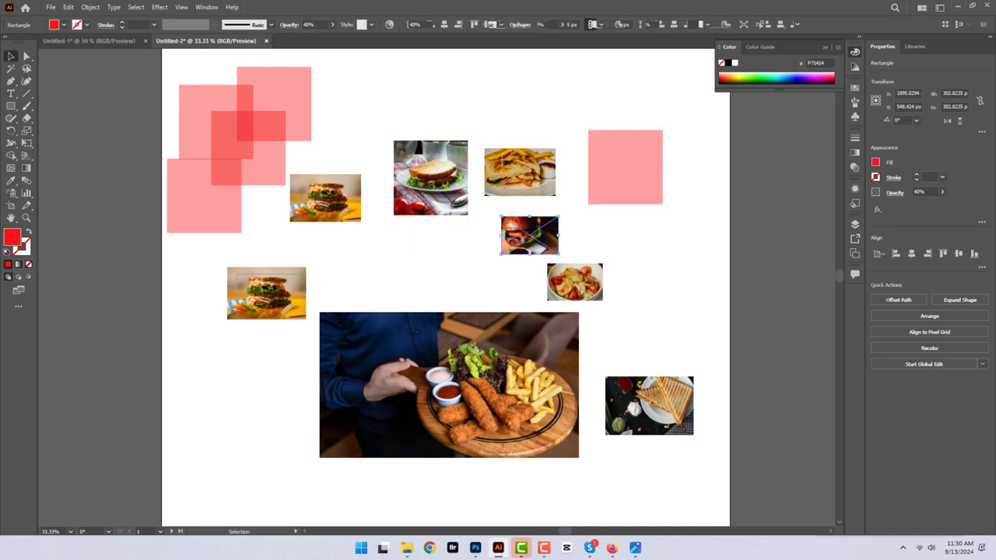
- Enlarge the burger photo, bring a red square in front, and clip the burger to it
left_click(521, 233)
mouse_move(501, 216)
left_mouse_down()
mouse_move(456, 187)
mouse_move(494, 200)
left_mouse_up()
left_click_drag(567, 231, 594, 93)
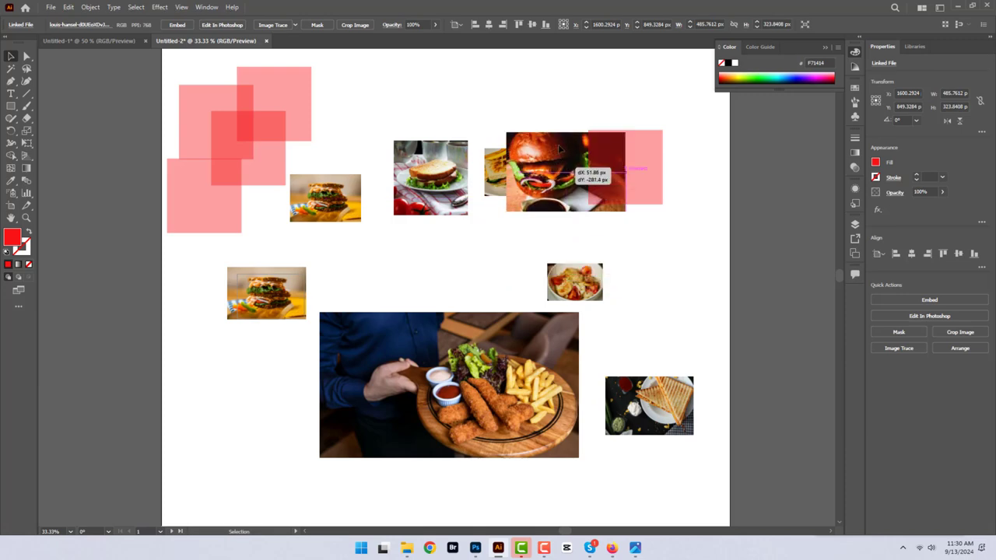
right_click(584, 204)
mouse_move(625, 200)
left_mouse_down()
mouse_move(583, 204)
mouse_move(626, 105)
left_mouse_up()
left_click(731, 396)
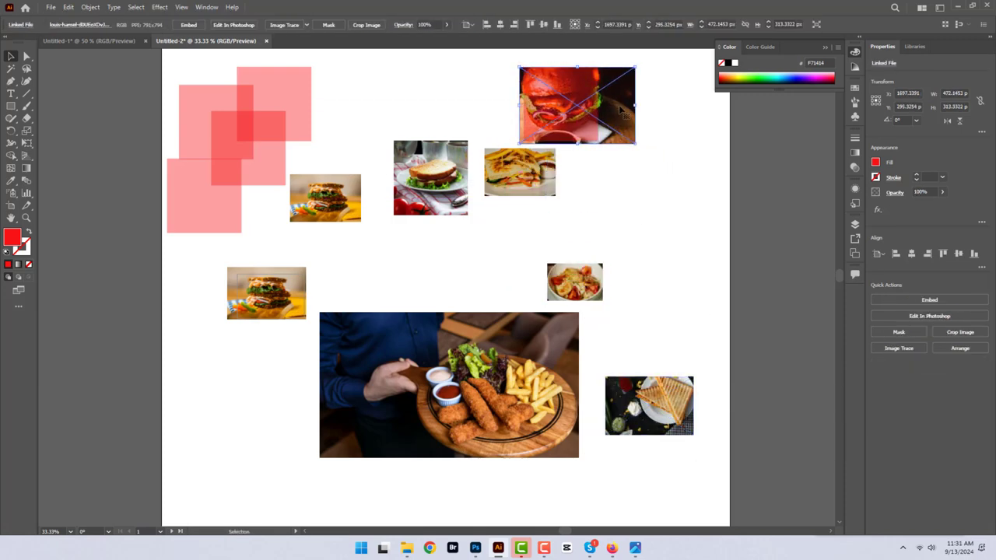
left_click(622, 86, "shift")
right_click(593, 94)
left_click(639, 188)
- Move the cropped burger and sandwich into the top row and clip the toasted sandwich
left_click_drag(430, 177, 470, 99)
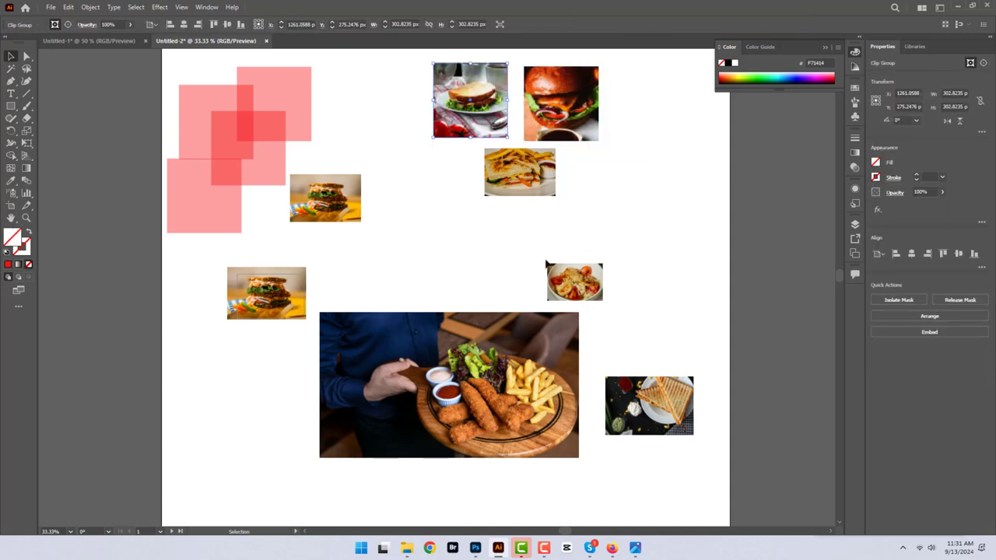
left_click_drag(649, 405, 631, 176)
left_click_drag(678, 207, 692, 215)
mouse_move(275, 148)
left_mouse_down()
mouse_move(683, 176)
mouse_move(654, 113)
left_mouse_up()
key("ctrl+7")
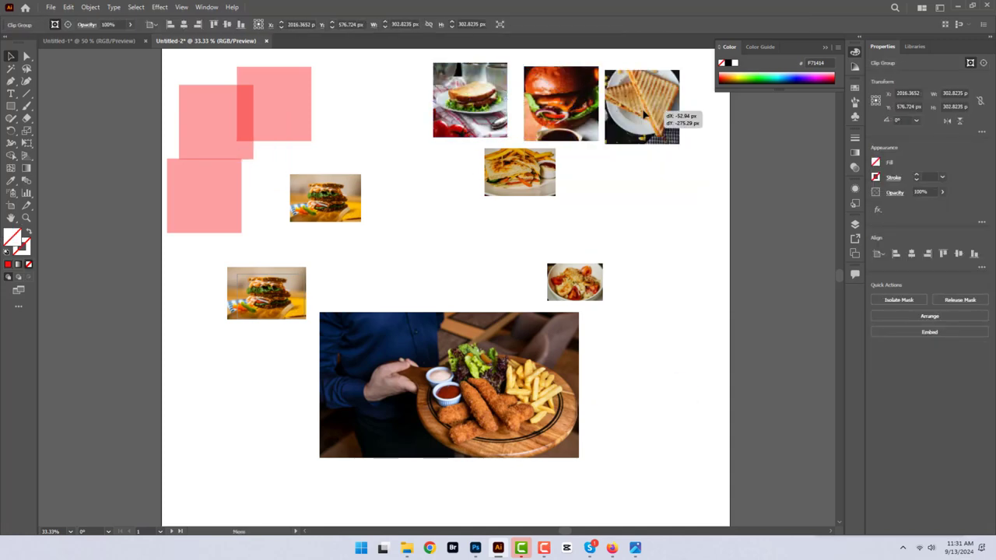
- Move and shrink the salad photo, then crop it to a square with Ctrl+7
mouse_move(591, 273)
left_mouse_down()
mouse_move(682, 188)
mouse_move(667, 193)
left_mouse_up()
left_click_drag(661, 237, 666, 244)
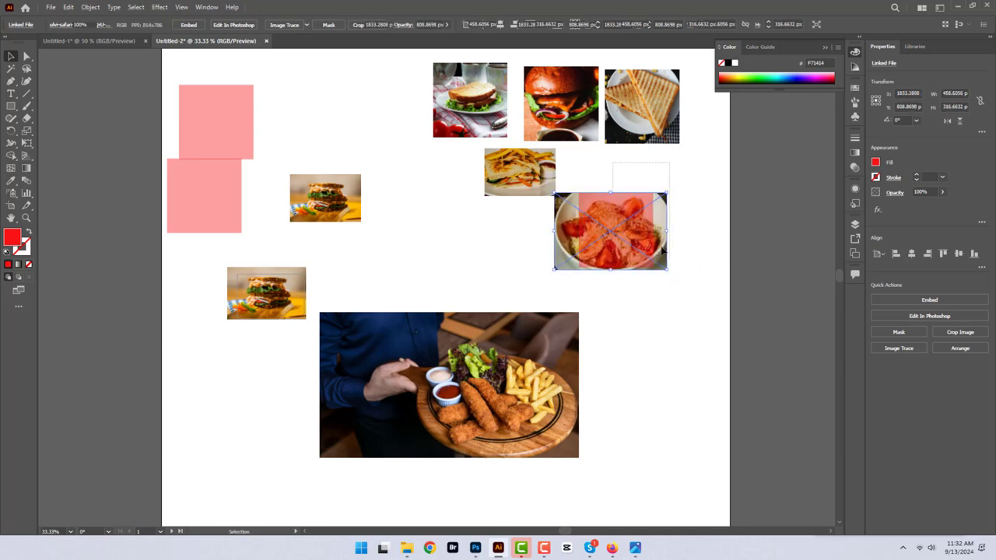
key("ctrl+7")
- Crop the stacked burger photo to the last red square and move it into the top row
left_click_drag(204, 196, 225, 216)
left_click(326, 197)
left_click_drag(361, 174, 401, 148)
mouse_move(239, 131)
left_mouse_down()
mouse_move(360, 200)
mouse_move(376, 101)
left_mouse_up()
right_click(356, 187)
left_click(395, 278)
right_click(11, 106)
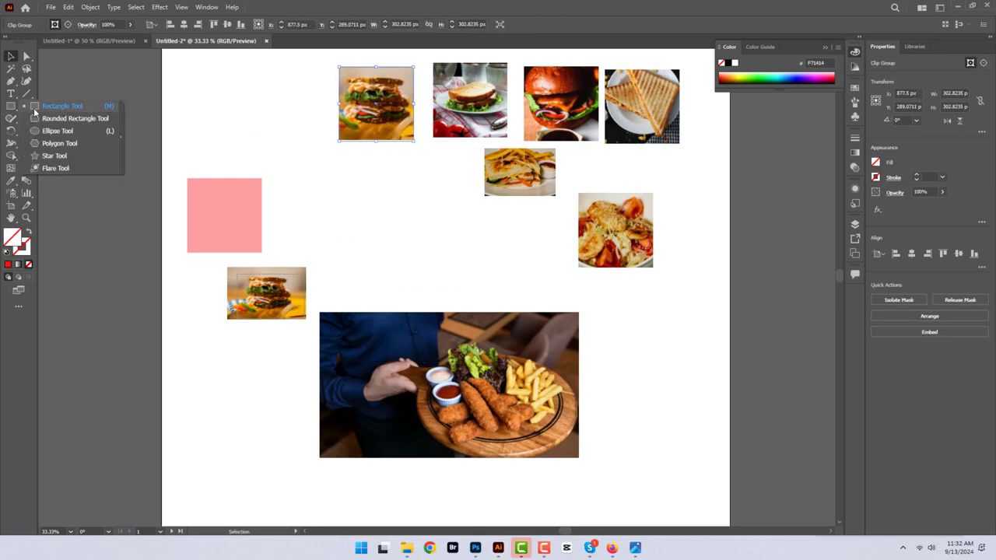
left_click(62, 106)
- Draw a new square filled with orange #FF9E10
mouse_move(319, 172)
left_mouse_down()
mouse_move(358, 226)
mouse_move(405, 252)
left_mouse_up()
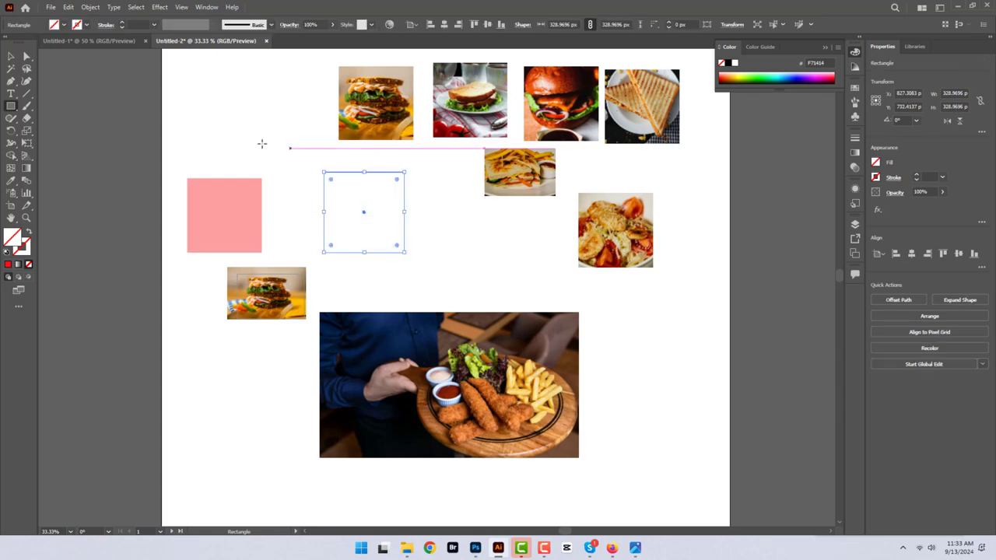
double_click(11, 240)
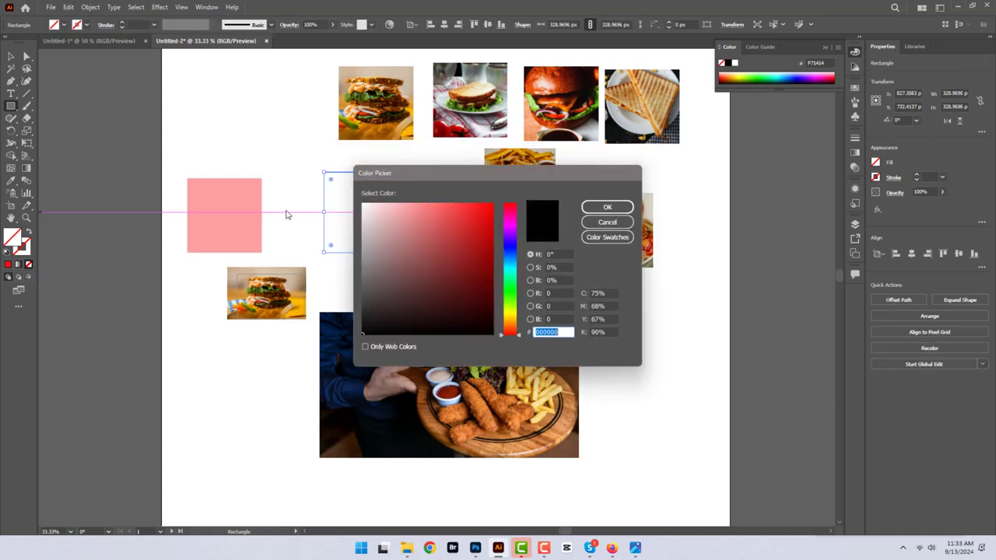
left_click_drag(513, 314, 517, 325)
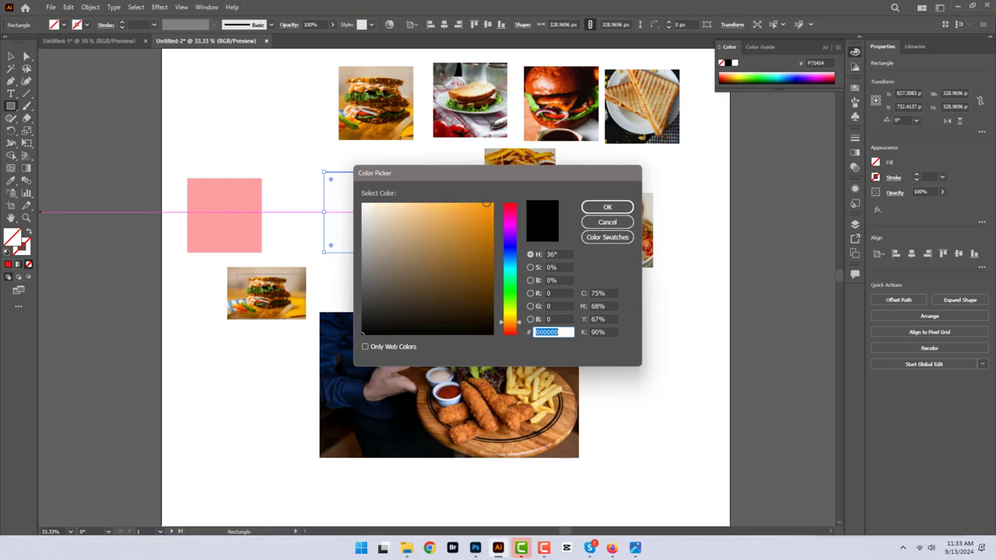
type("FF9E10")
left_click(607, 207)
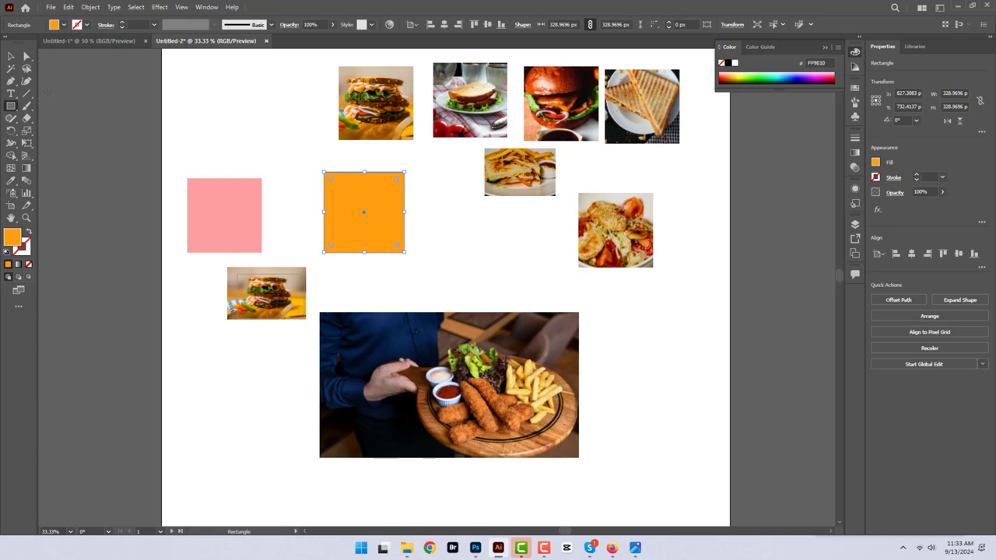
- Place the cropped stacked burger photo in front of the orange square, centred on it
left_click(10, 56)
left_click_drag(383, 109, 383, 210)
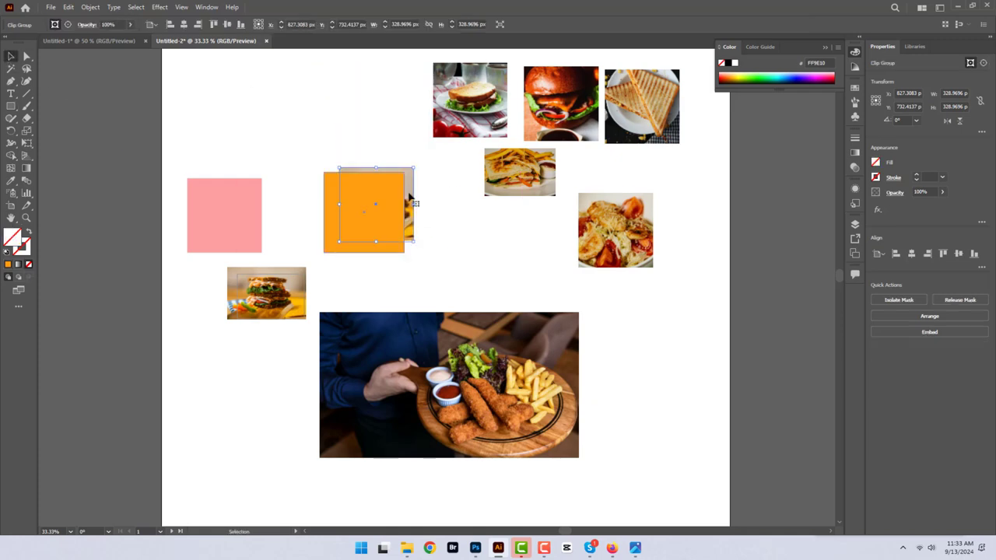
right_click(410, 197)
mouse_move(440, 326)
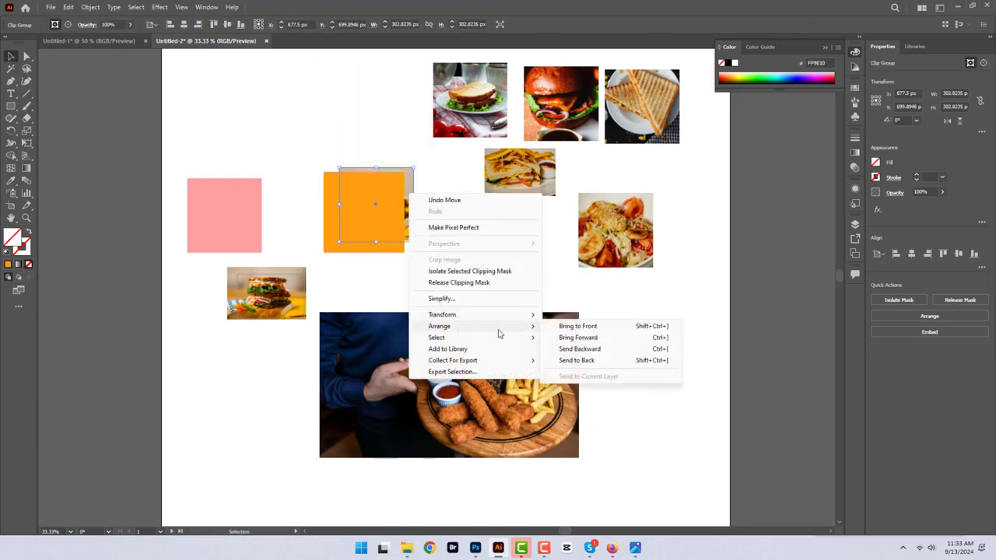
left_click(577, 325)
left_click_drag(406, 198, 373, 208)
left_click_drag(315, 140, 410, 254)
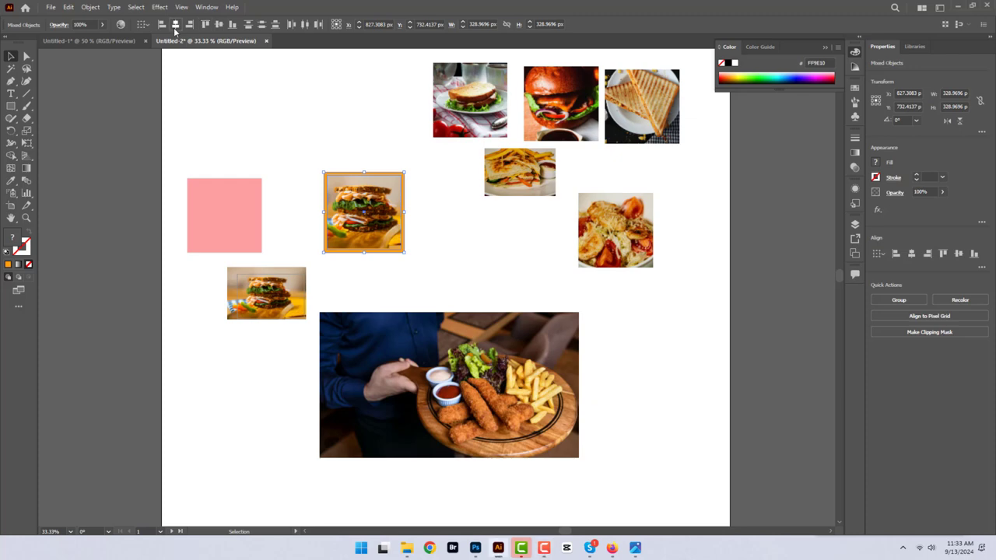
- Group the sandwich photo with its orange frame and send an orange square behind the salad
right_click(342, 178)
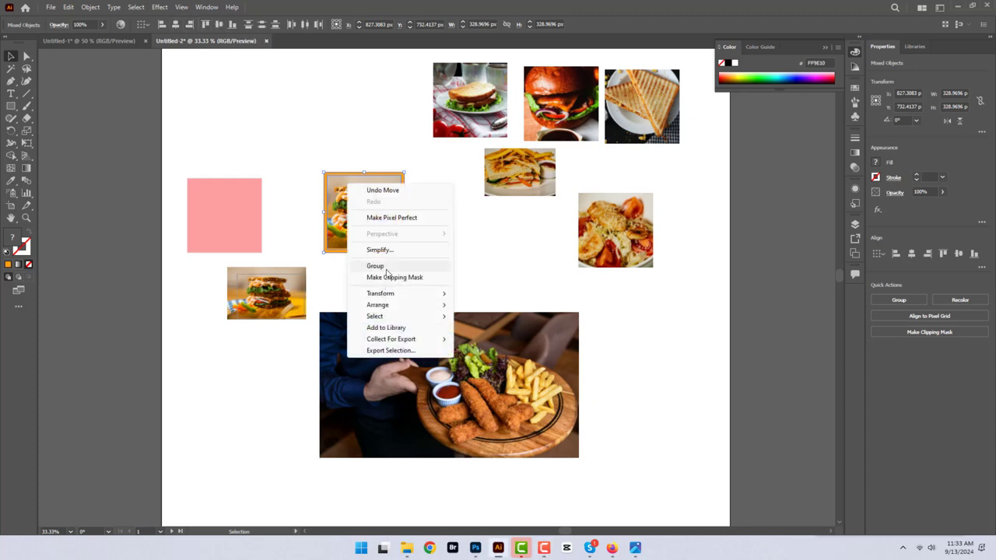
left_click(373, 265)
mouse_move(349, 137)
left_mouse_down()
mouse_move(318, 129)
mouse_move(451, 194)
mouse_move(207, 174)
mouse_move(327, 135)
mouse_move(618, 230)
mouse_move(654, 109)
left_mouse_up()
right_click(360, 119)
mouse_move(377, 305)
left_click(498, 322)
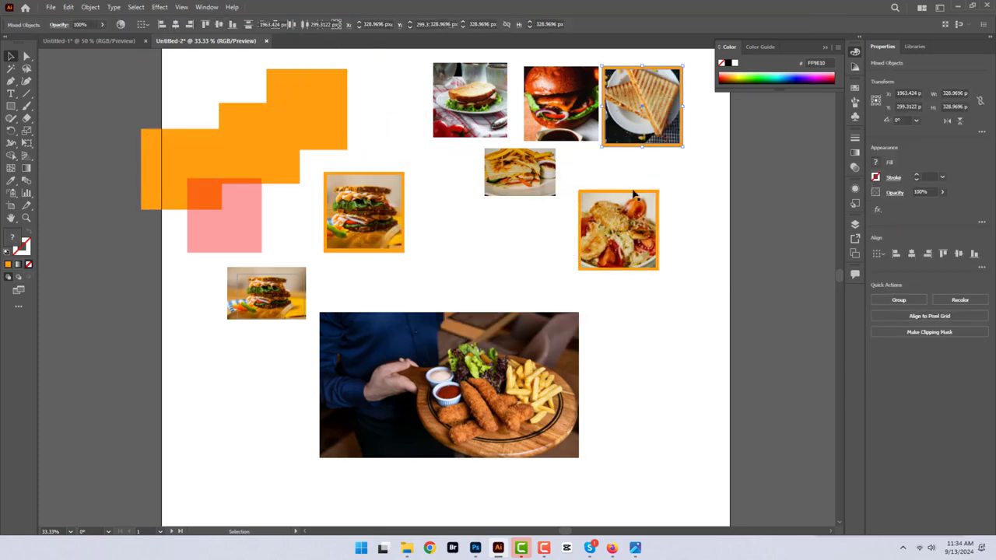
- Frame the grilled-sandwich, sandwich and burger photos in orange, then drag all framed photos to the post
mouse_move(469, 100)
left_mouse_down()
mouse_move(413, 109)
mouse_move(407, 122)
left_mouse_up()
left_click(222, 25)
left_click_drag(560, 101, 504, 101)
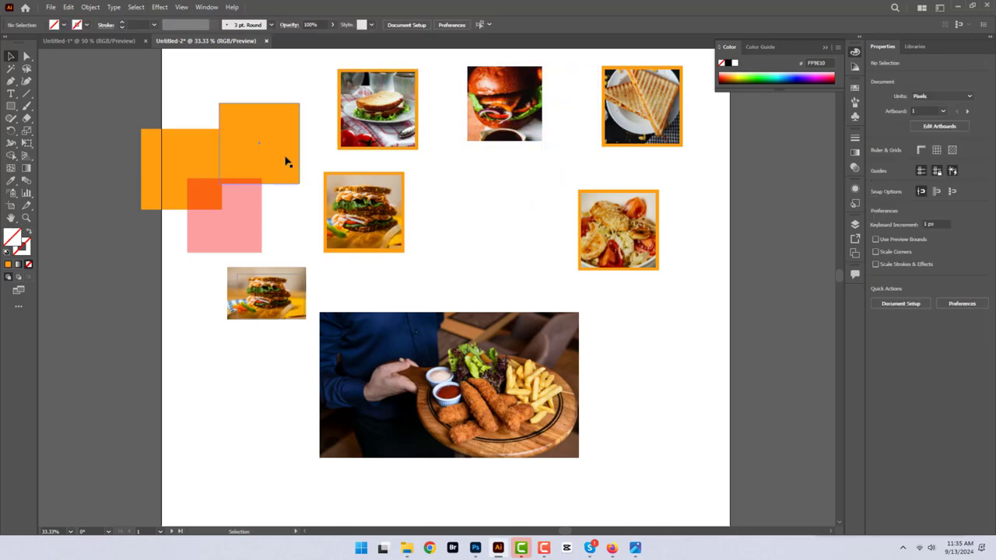
left_click_drag(284, 161, 531, 121)
right_click(500, 112)
left_click(527, 191)
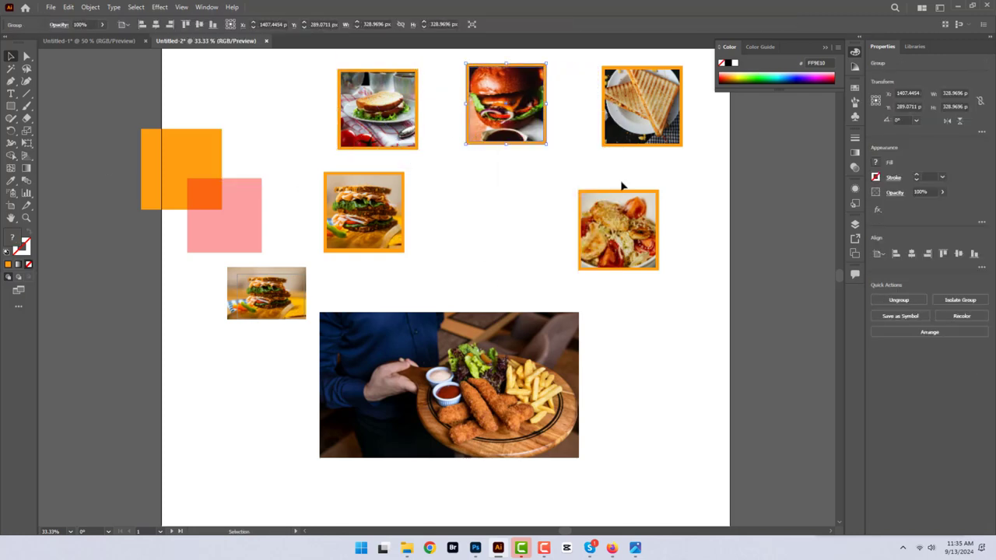
left_click_drag(300, 70, 680, 266)
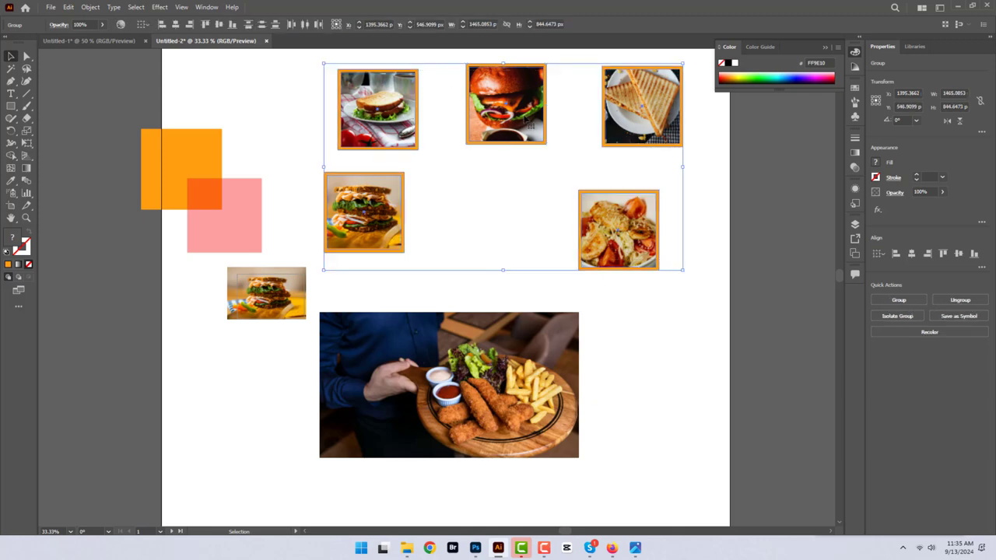
left_click_drag(526, 123, 437, 278)
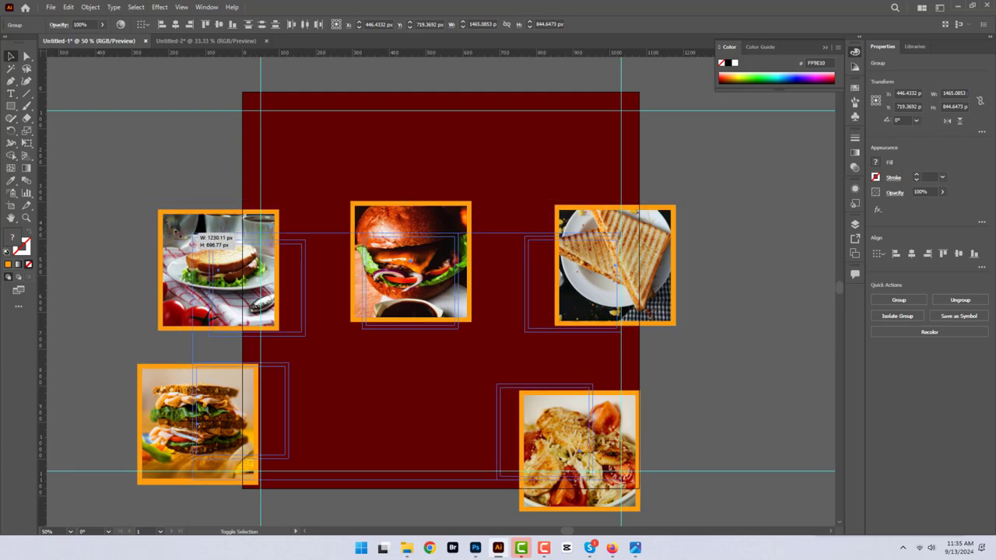
- Scale the photo group down on the post and rearrange the photos toward the right and bottom
left_click_drag(137, 201, 186, 231)
left_click(406, 185)
left_click_drag(280, 344, 292, 296)
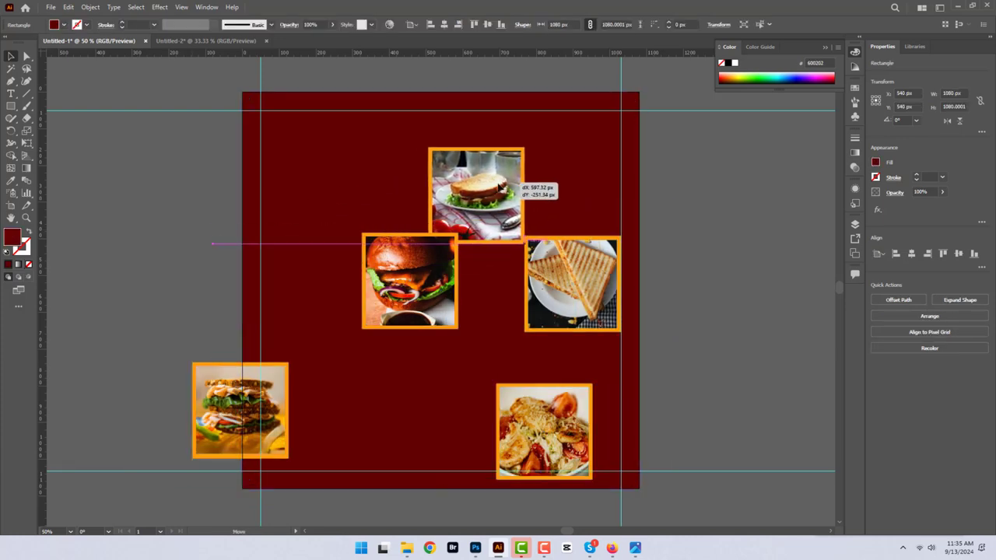
left_click_drag(419, 303, 591, 189)
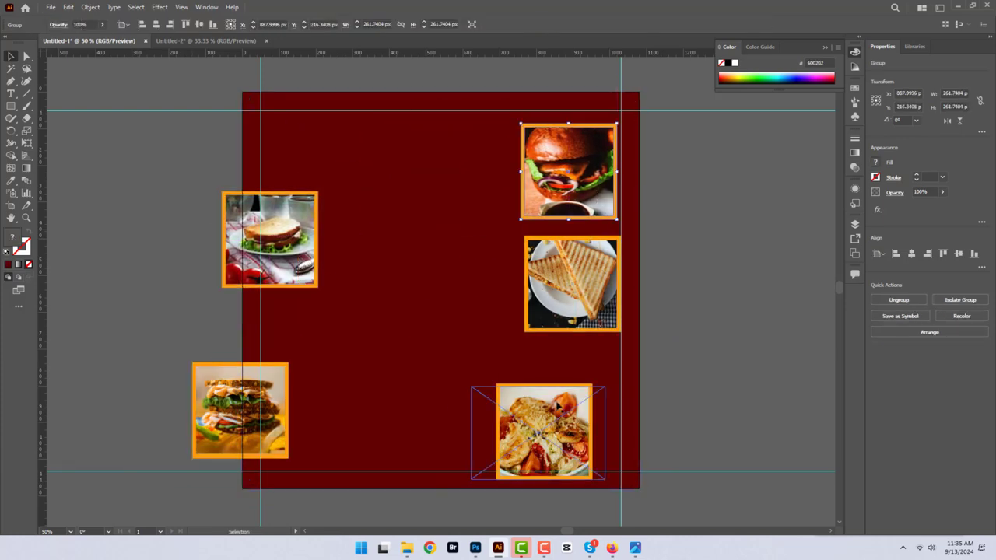
left_click_drag(257, 410, 358, 401)
left_click(455, 329)
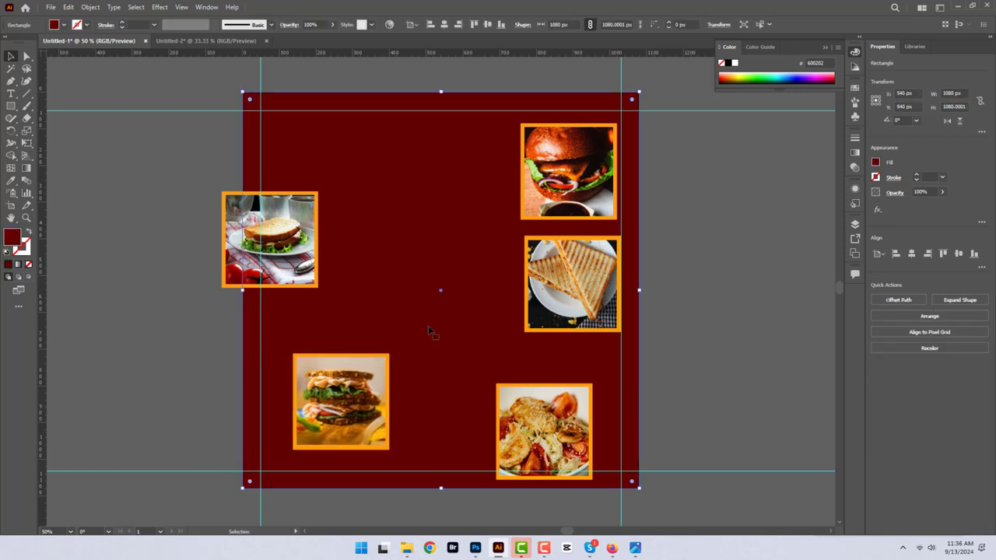
left_click_drag(544, 431, 414, 272)
left_click_drag(269, 239, 572, 400)
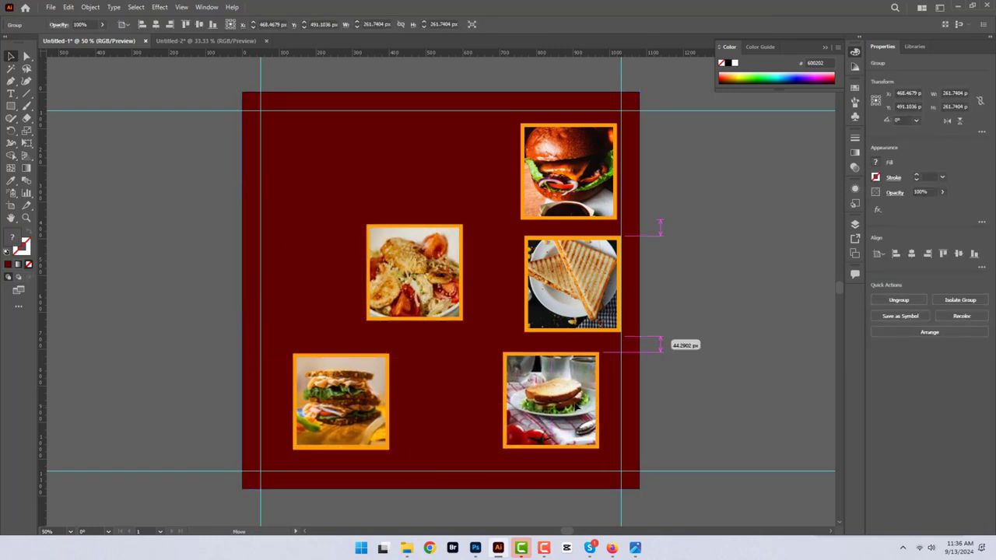
mouse_move(437, 278)
left_mouse_down()
mouse_move(476, 410)
mouse_move(459, 411)
left_mouse_up()
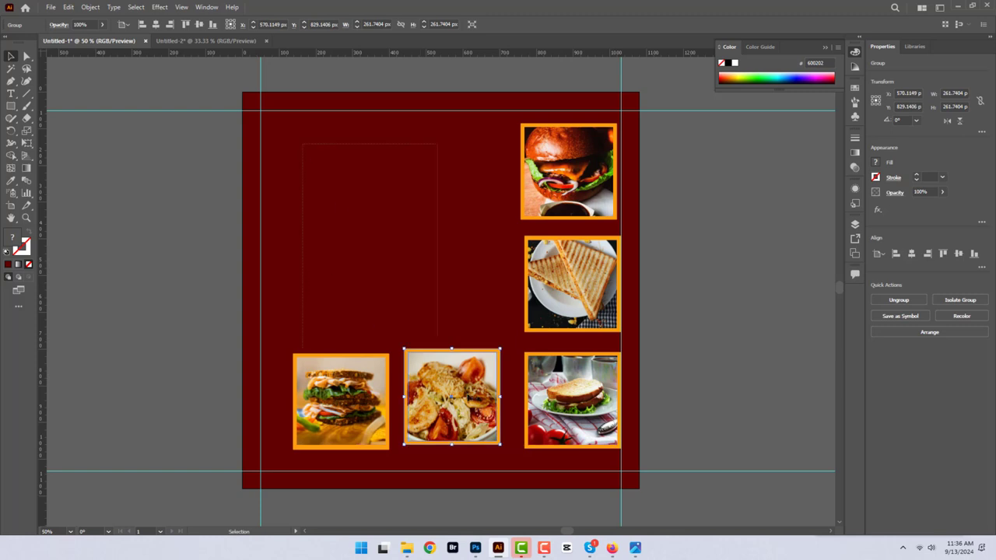
- Shrink the arrangement slightly and nudge the burger, toast and grilled-sandwich photos into the right column
left_click_drag(302, 143, 591, 449)
left_click_drag(620, 122, 615, 131)
left_click(662, 220)
left_click_drag(605, 180, 614, 187)
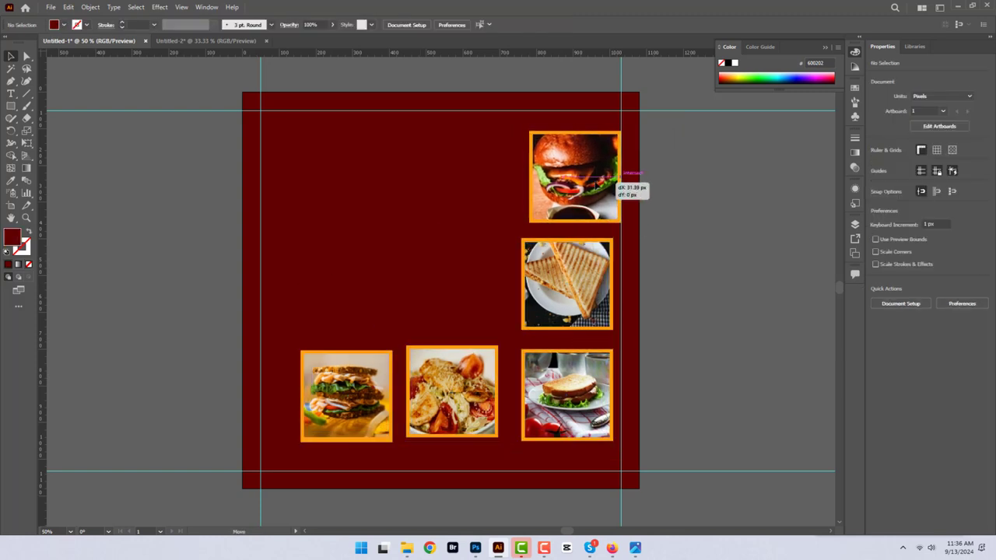
left_click_drag(566, 404, 574, 413)
left_click_drag(567, 288, 574, 294)
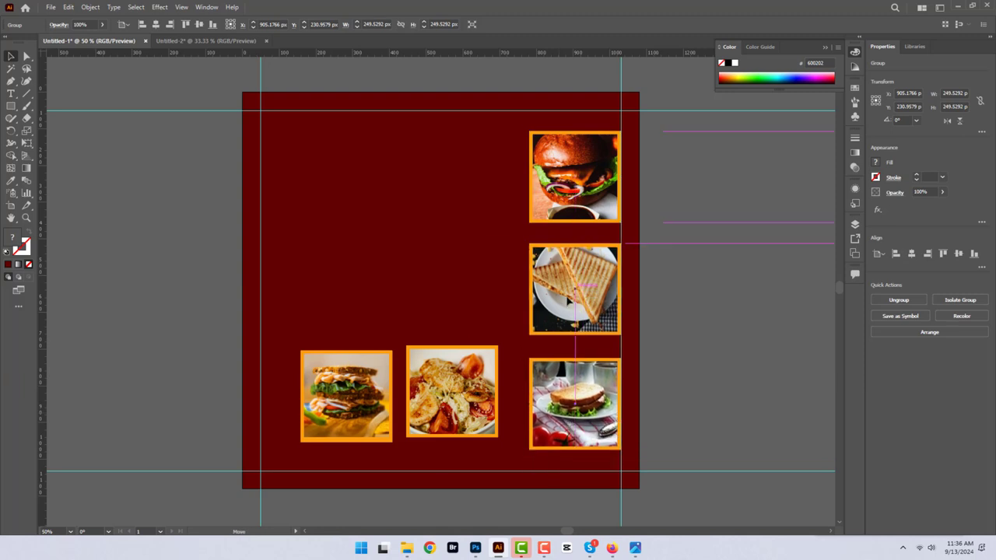
- Line up the bottom-row photos and space the right column evenly with Vertical Distribute Center
left_click_drag(319, 406, 312, 406)
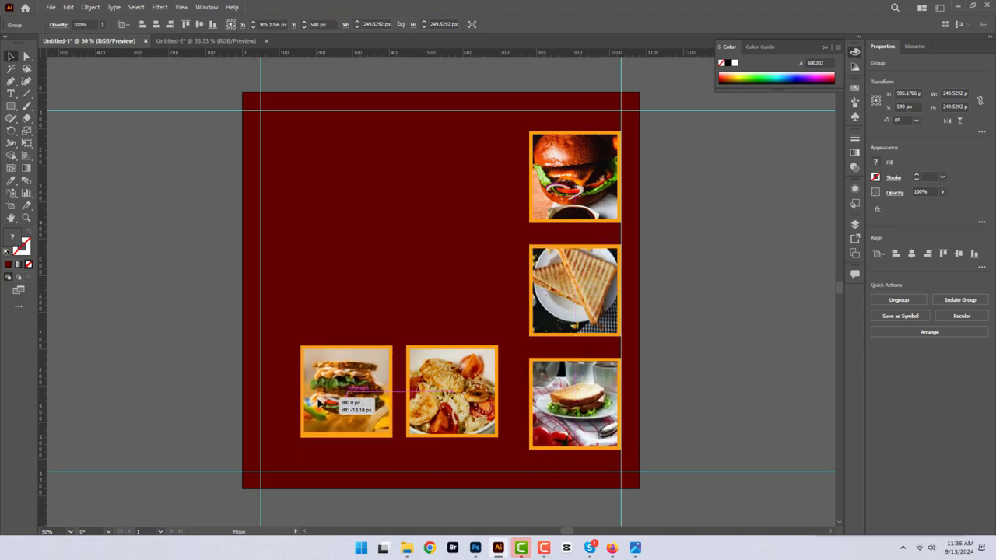
left_click_drag(451, 393, 460, 405)
left_click_drag(365, 401, 371, 408)
left_click_drag(661, 466, 591, 120)
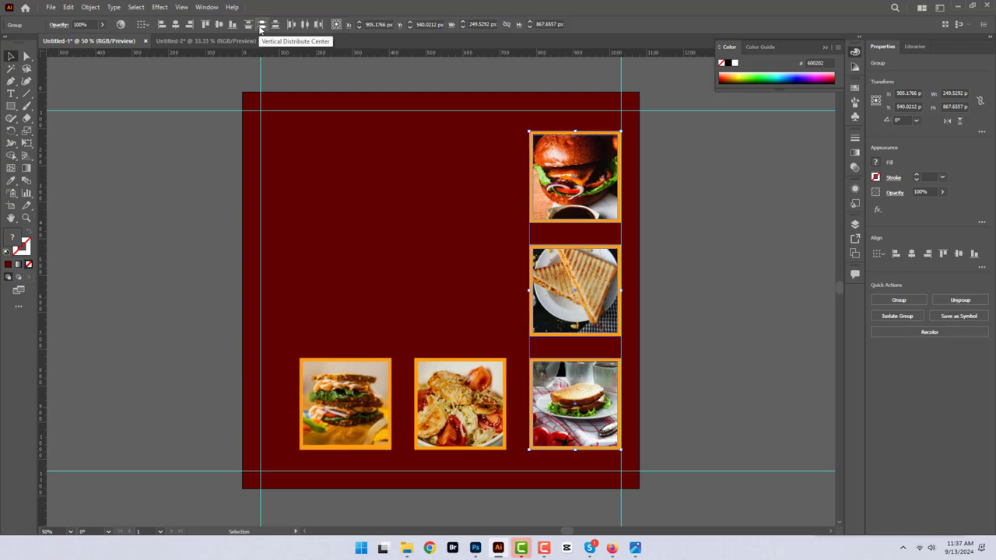
left_click(709, 323)
left_click_drag(308, 171, 545, 373)
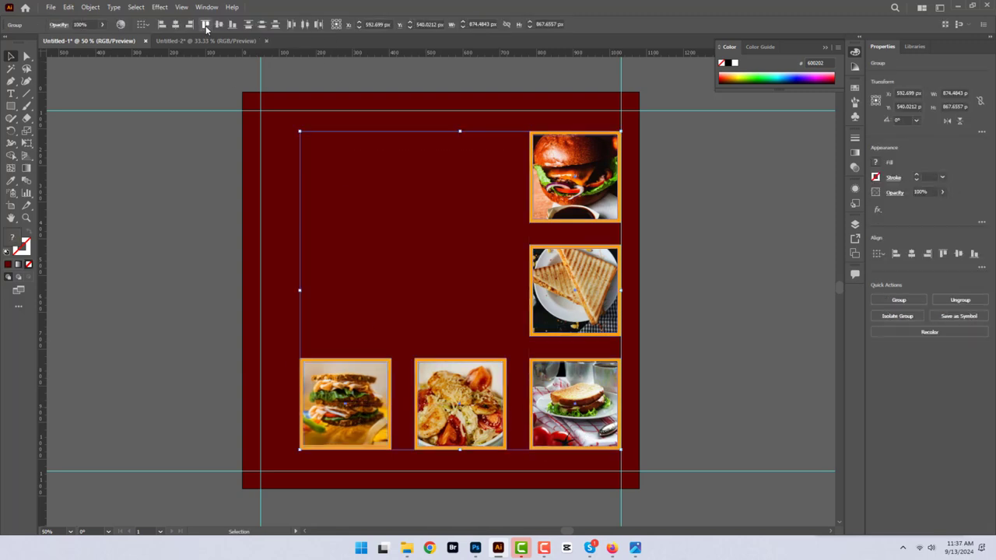
- Give the framed photos a Multiply drop shadow at 75% opacity with 7 px offsets
left_click(160, 7)
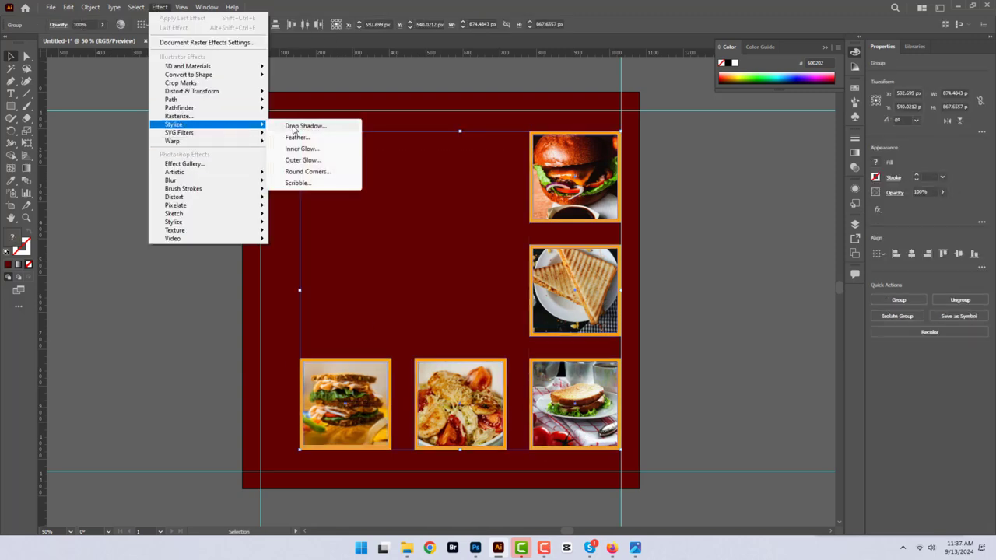
key("Escape")
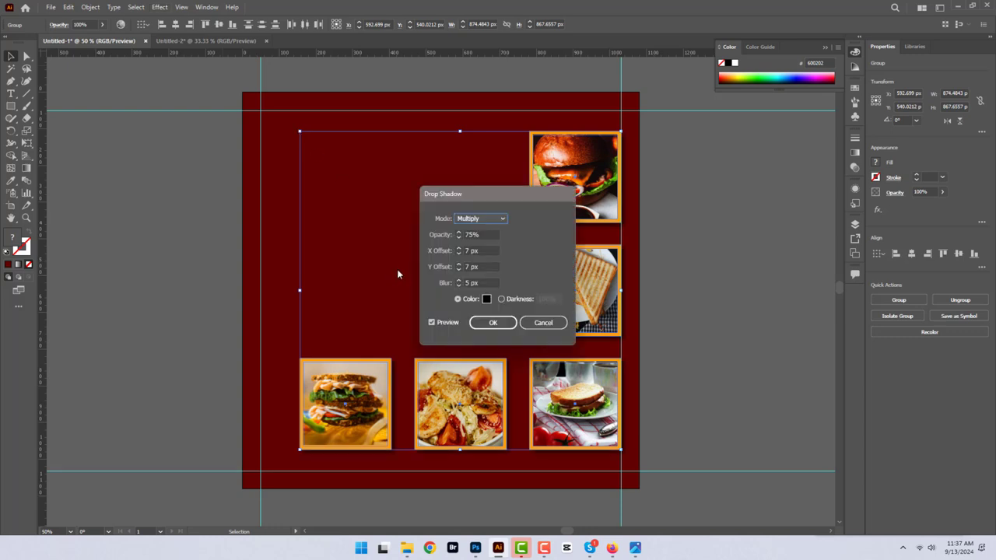
left_click(457, 284)
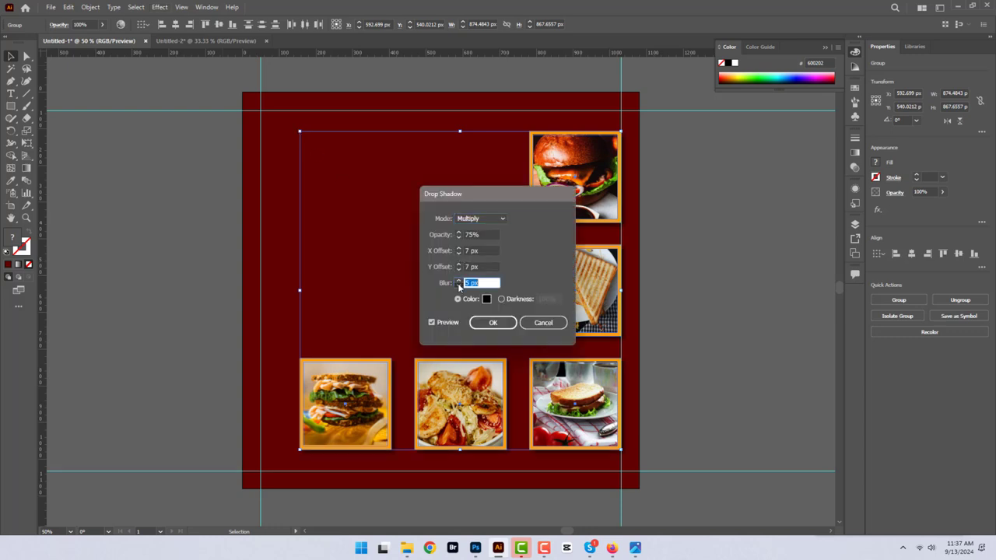
left_click(493, 322)
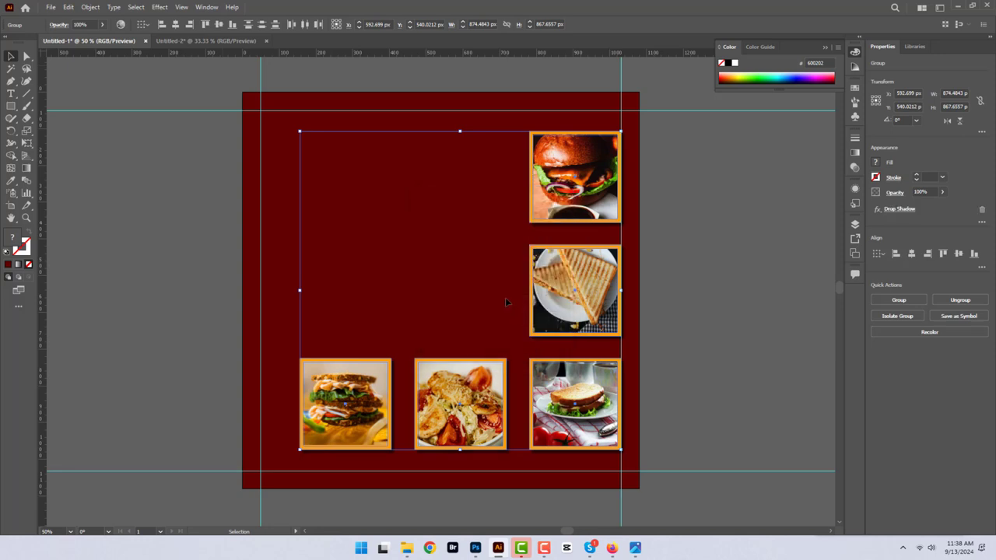
left_click(220, 257)
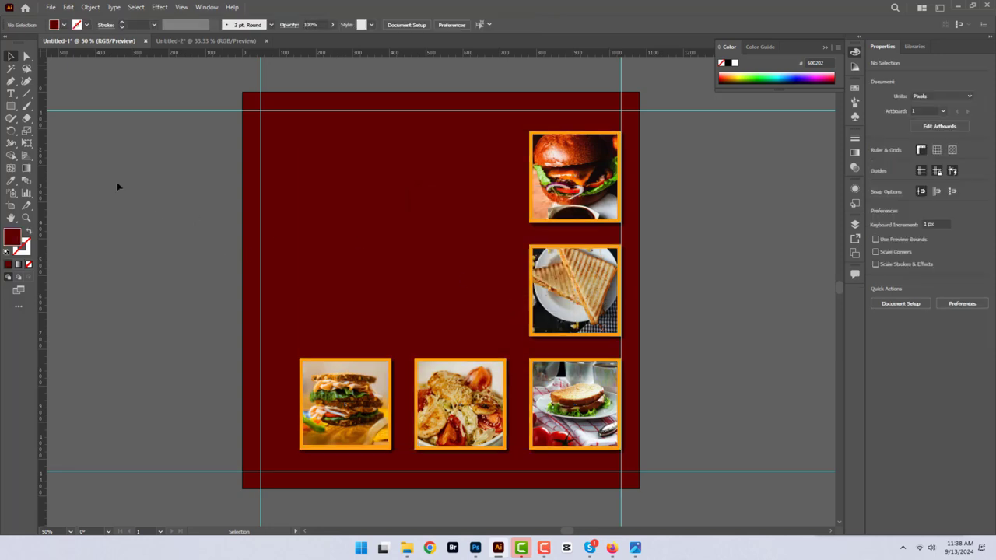
left_click(10, 107)
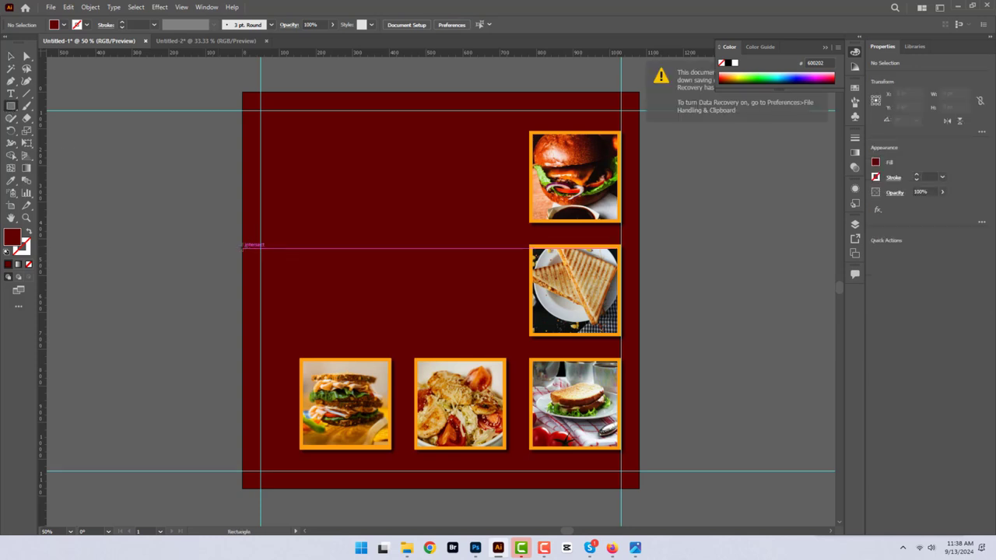
- Draw a wide horizontal bar across the post filled near-black #0C0C0C
left_click_drag(243, 246, 531, 277)
double_click(11, 237)
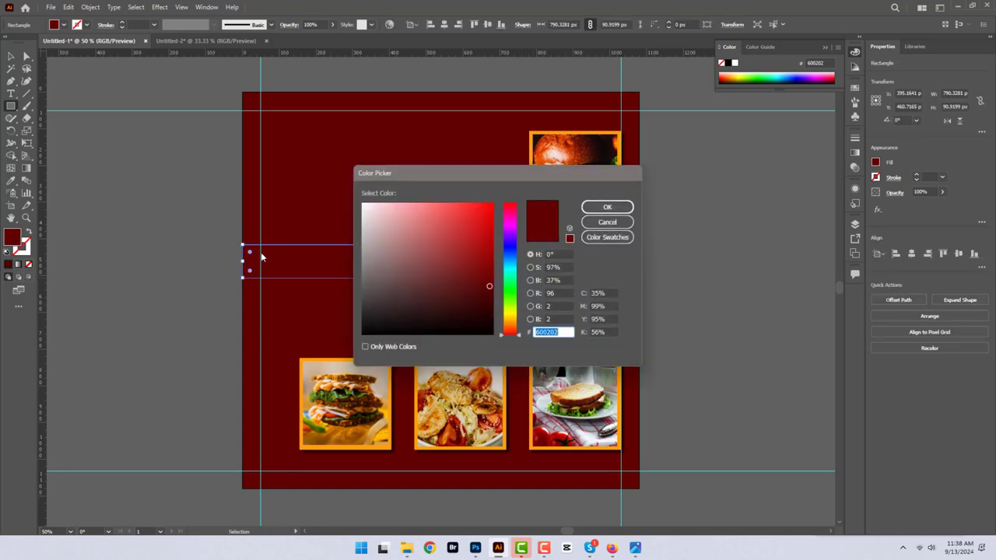
left_click(370, 322)
left_click(603, 207)
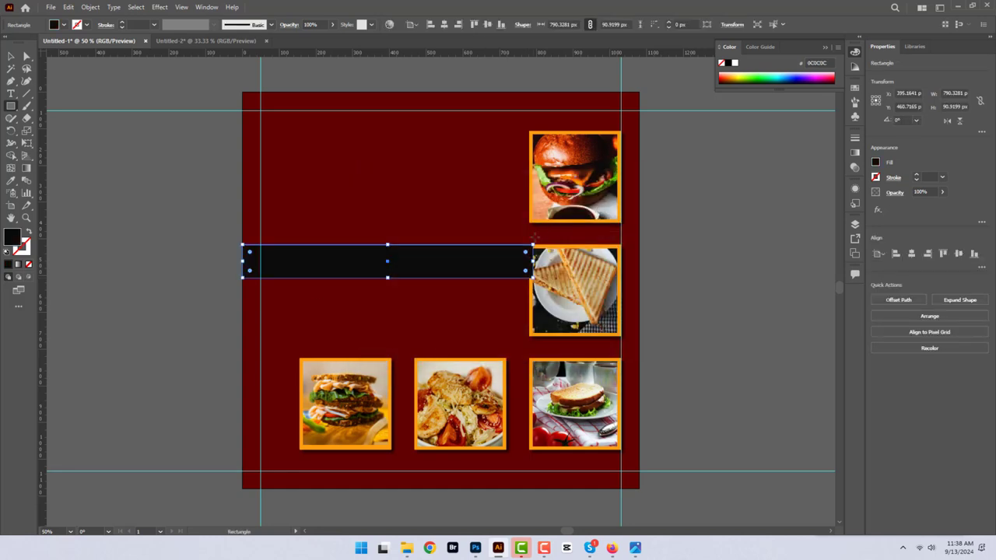
- Bring the grilled-sandwich photo in front of the black bar and move the bar down
left_click(10, 58)
right_click(564, 302)
left_click(704, 451)
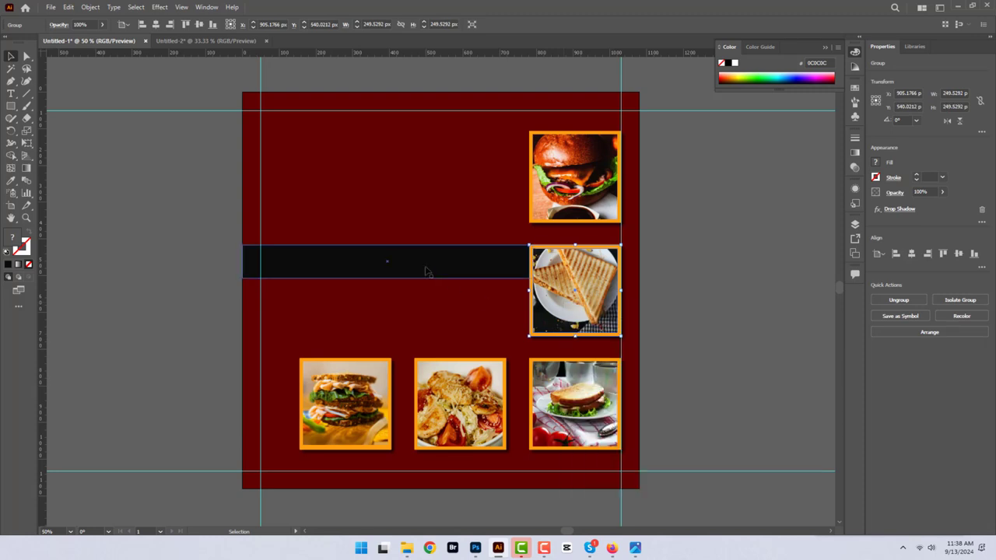
mouse_move(425, 271)
left_mouse_down()
mouse_move(425, 313)
mouse_move(438, 311)
left_mouse_up()
left_click(665, 267)
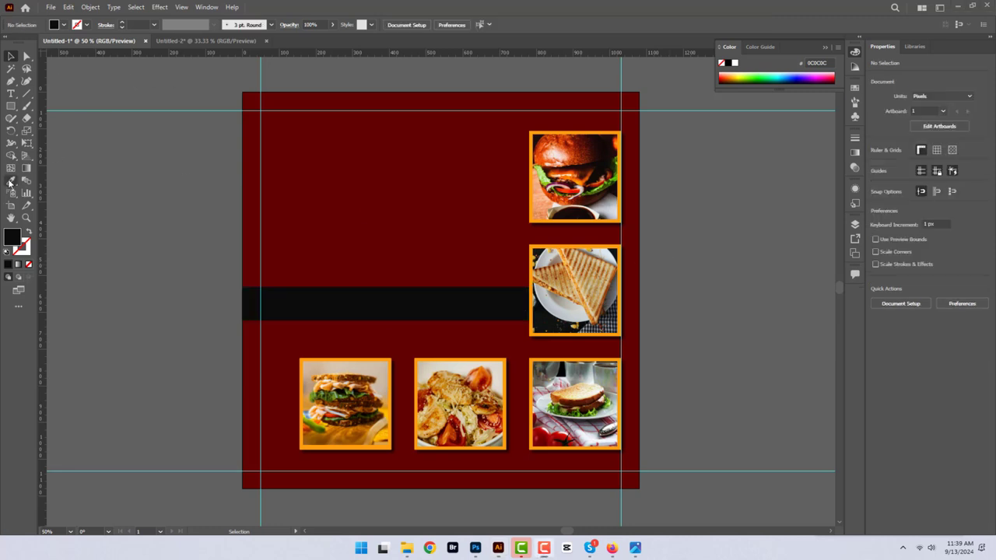
- Add a "50" text object near the top left and enlarge it
left_click(11, 93)
left_click(286, 186)
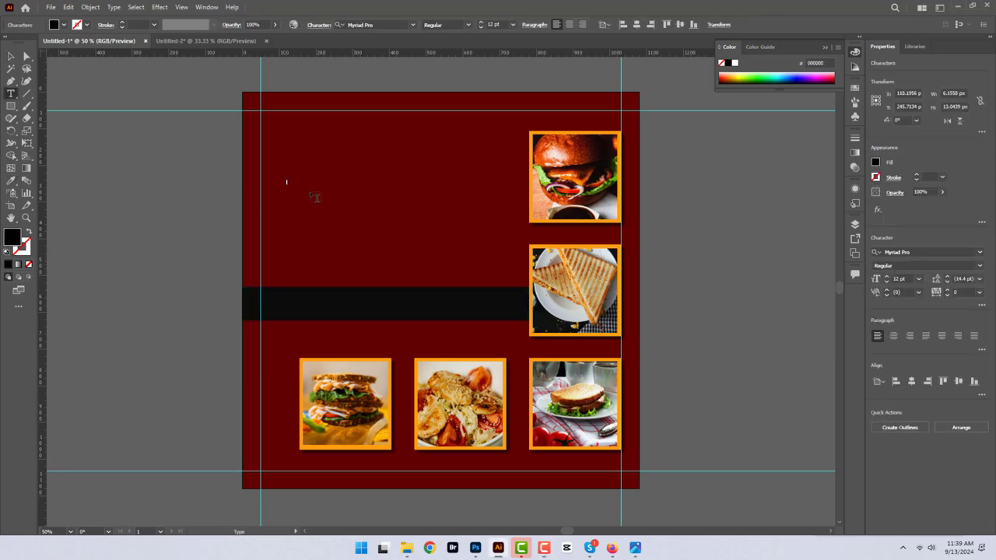
type("50")
key("Escape")
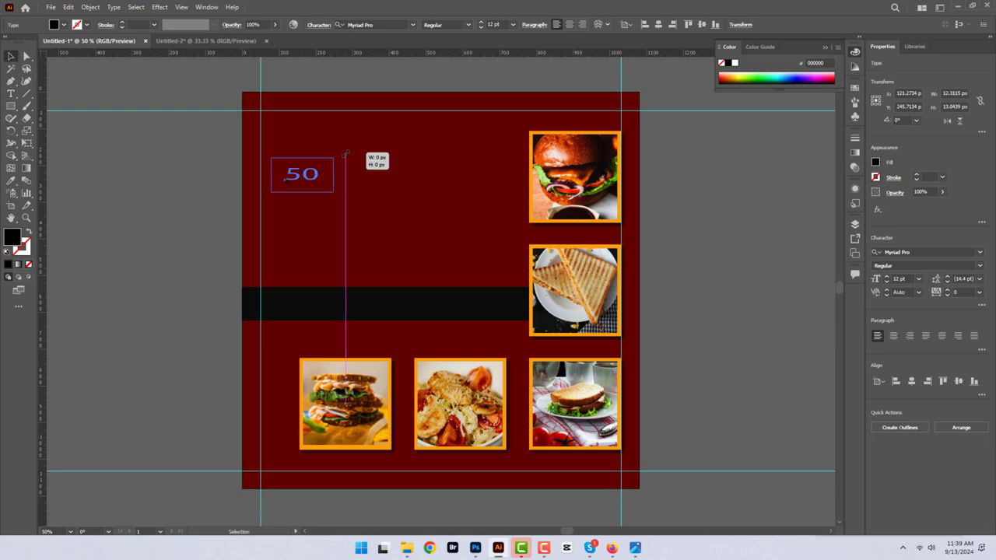
left_click_drag(345, 154, 493, 108)
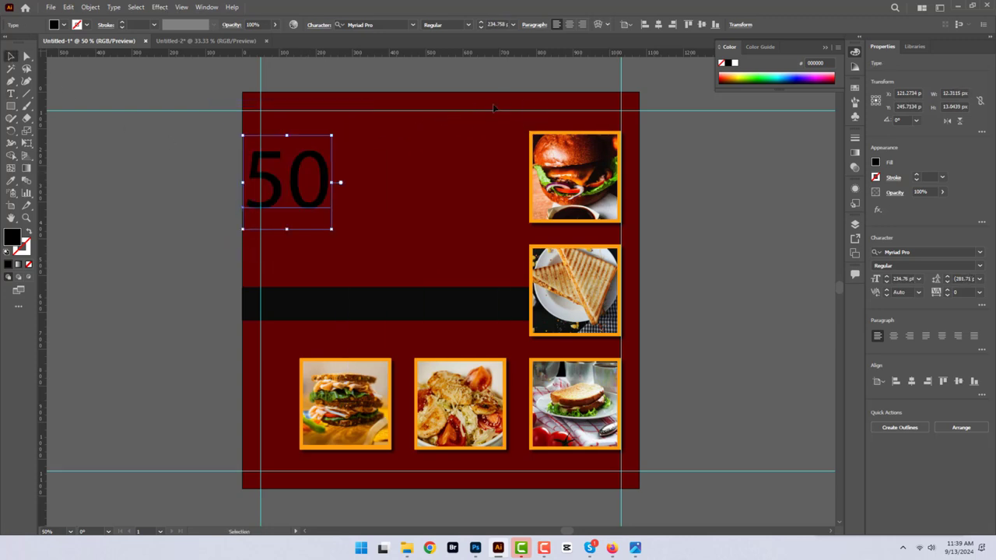
- Set the 50 in Haettenschweiler and move it in from the post's left edge
left_click(202, 151)
key("t")
left_click_drag(246, 179, 333, 169)
left_click(370, 24)
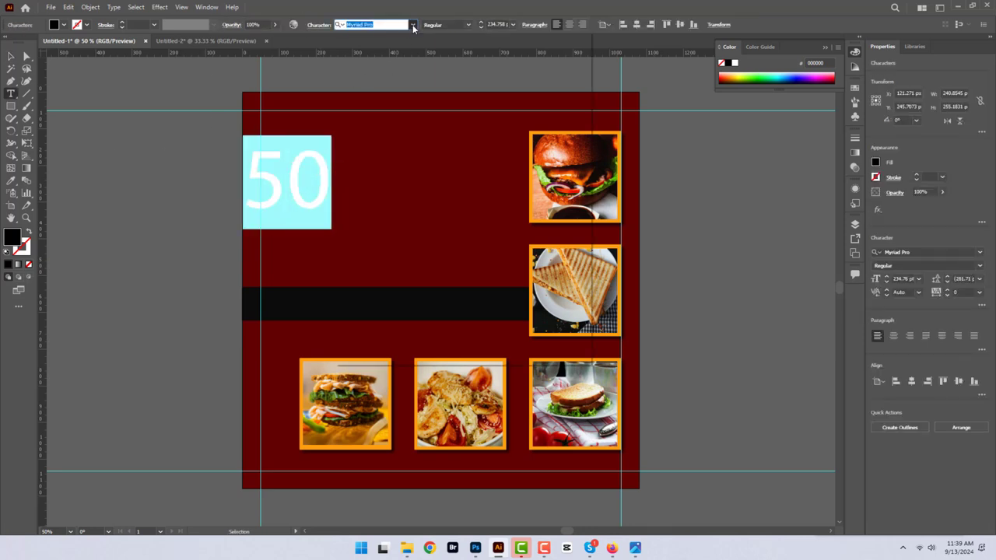
left_click(412, 24)
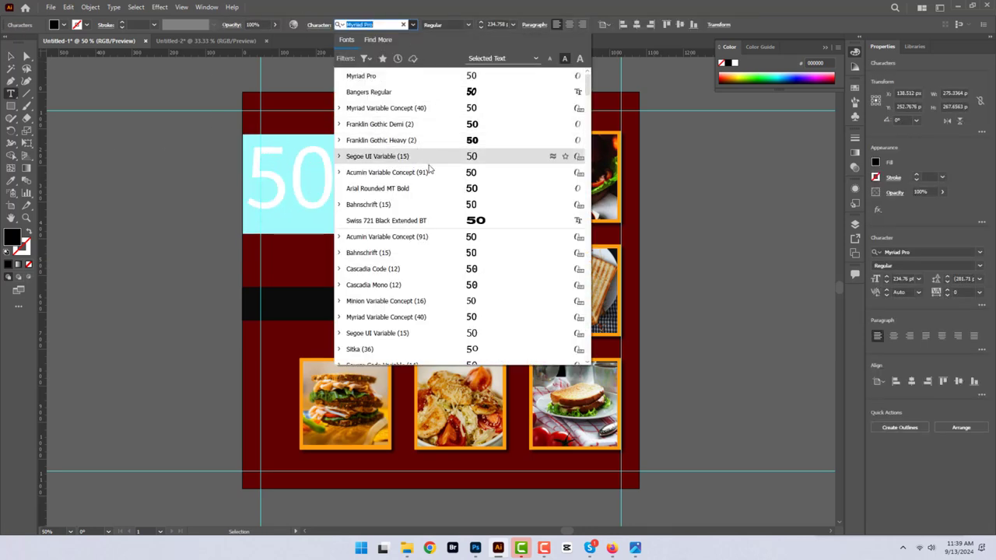
scroll(389, 152, "down", 3)
scroll(385, 144, "down", 5)
left_click(381, 140)
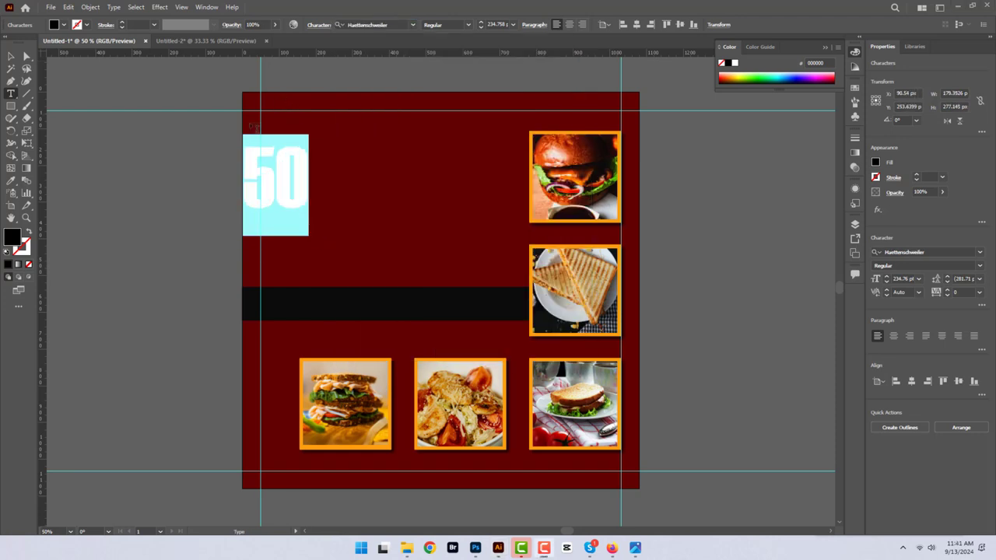
key("Escape")
mouse_move(250, 165)
left_mouse_down()
mouse_move(299, 170)
mouse_move(272, 152)
left_mouse_up()
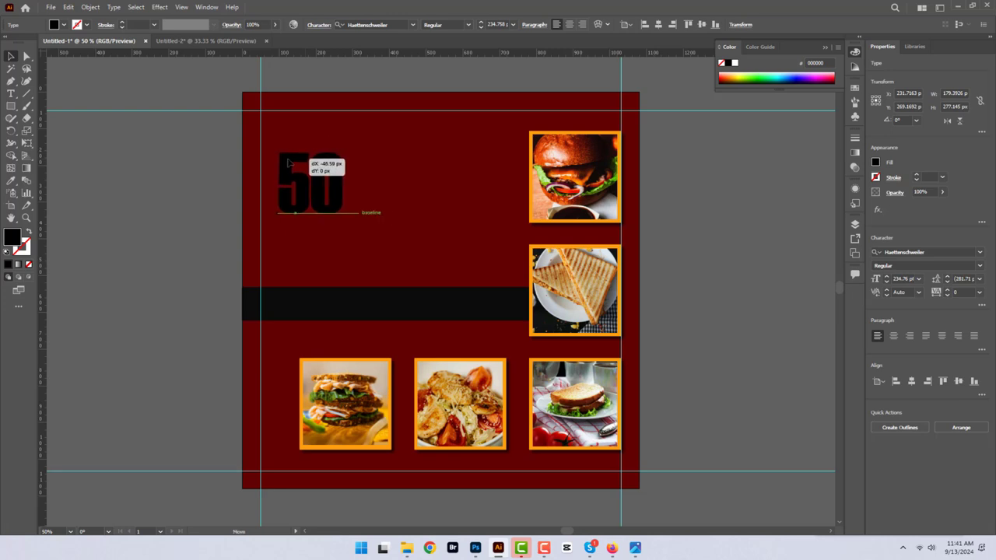
- Colour the 50 orange #FF9E10 by sampling a photo frame, and place the caret after it
left_click(10, 180)
left_click(531, 252)
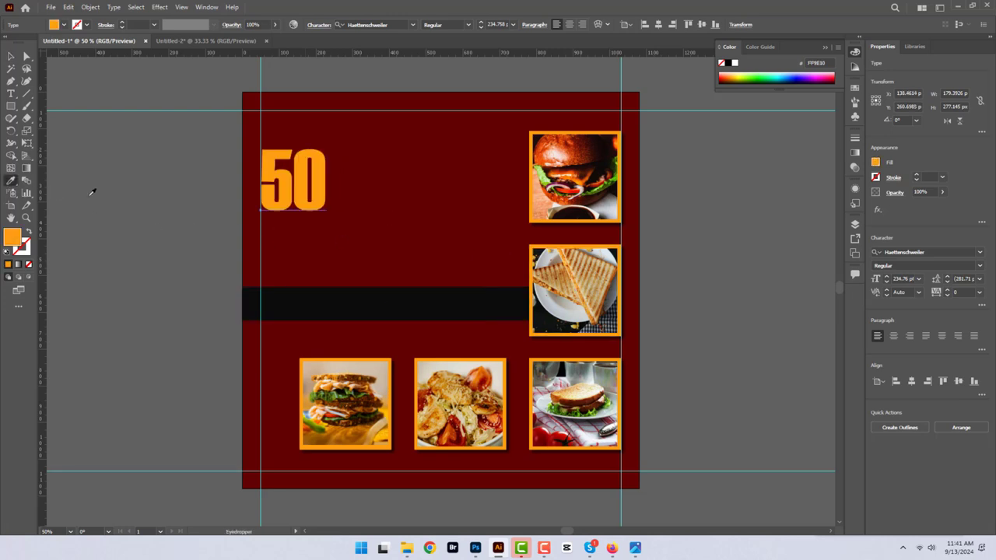
left_click(11, 93)
left_click(335, 186)
- Draw a tall narrow rectangle beside the 50% and colour it black like the band
type("%")
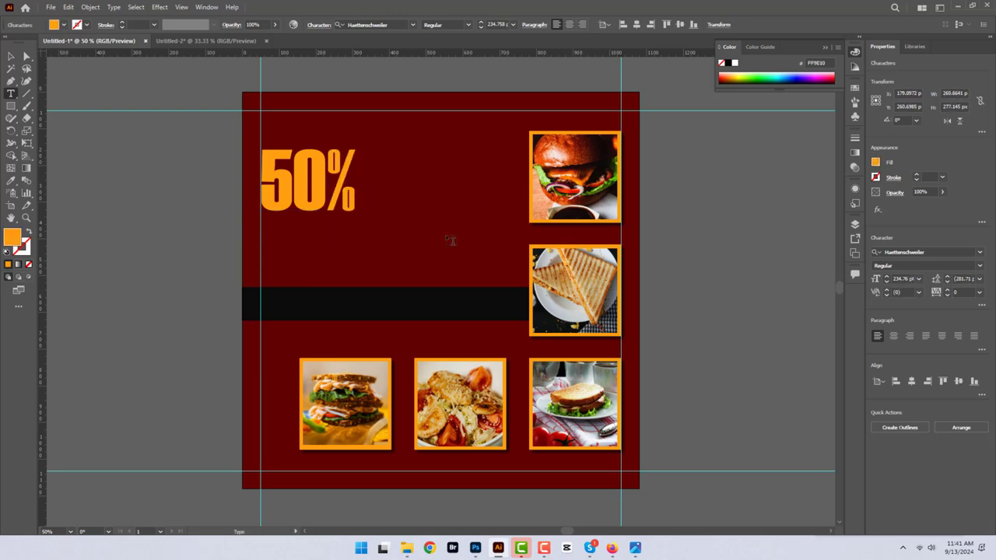
left_click(14, 107)
left_click_drag(360, 151, 382, 212)
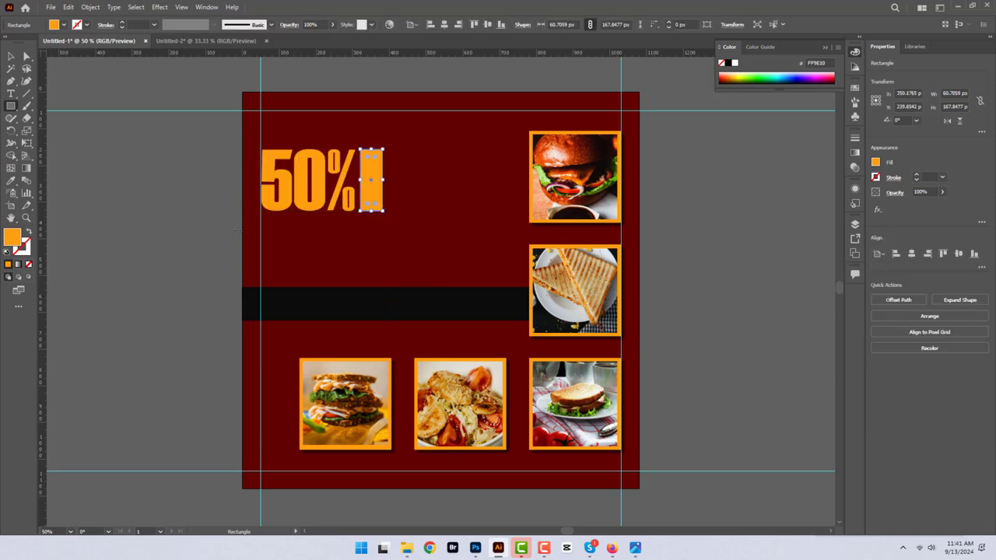
key("i")
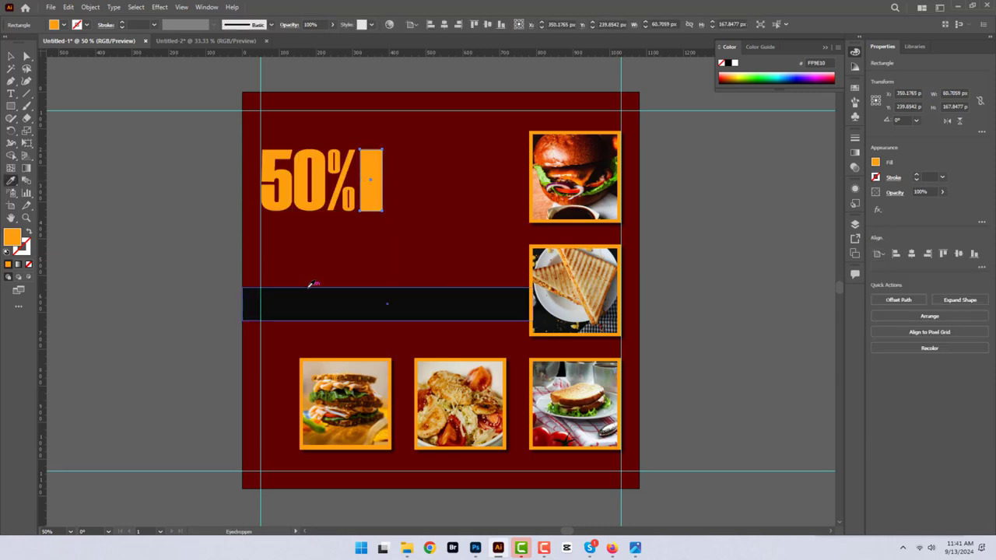
left_click(315, 287)
- Add DISCOUNT text in the 50% style, turned vertical, shrunk and placed beside the 50%
key("t")
left_click(334, 255)
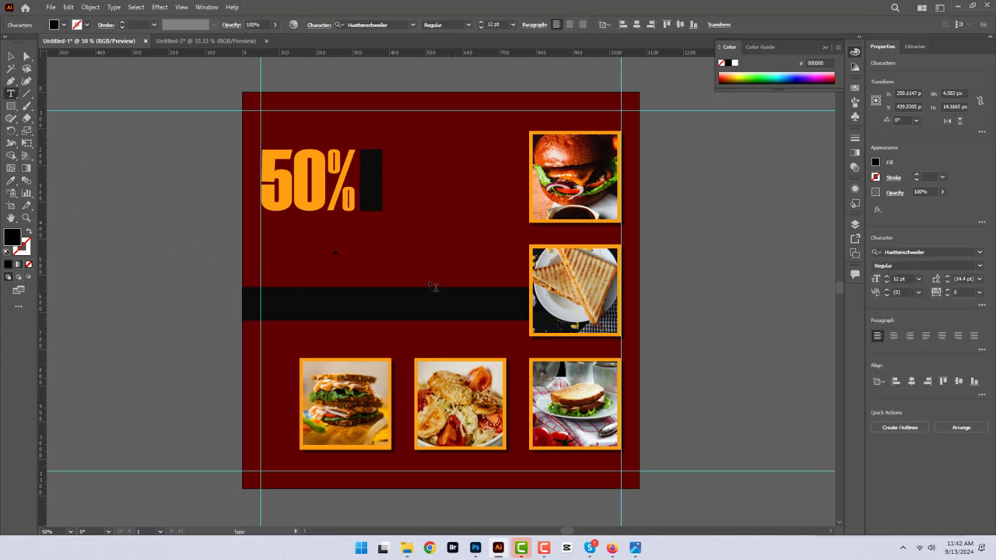
left_click(10, 181)
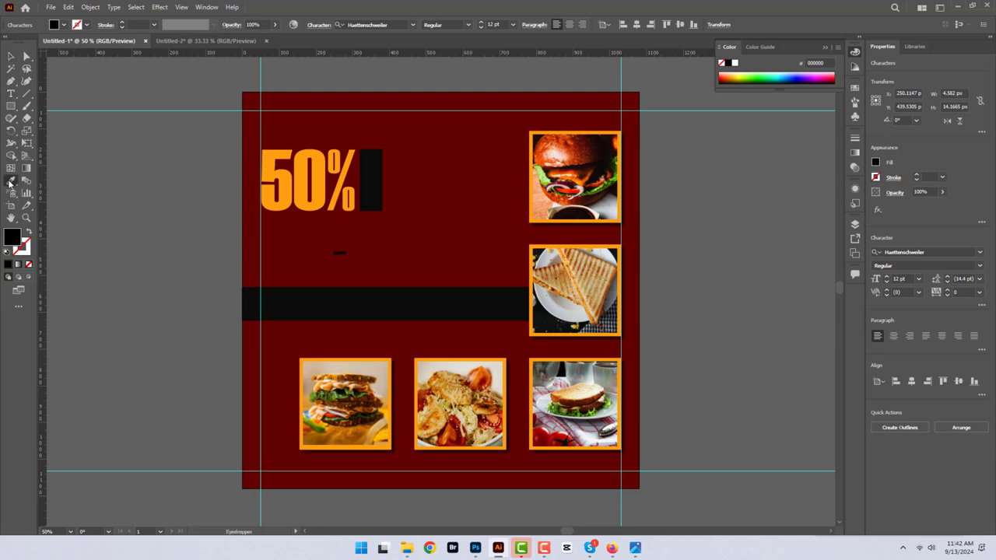
left_click(10, 56)
left_click(339, 252)
left_click(10, 181)
left_click(299, 195)
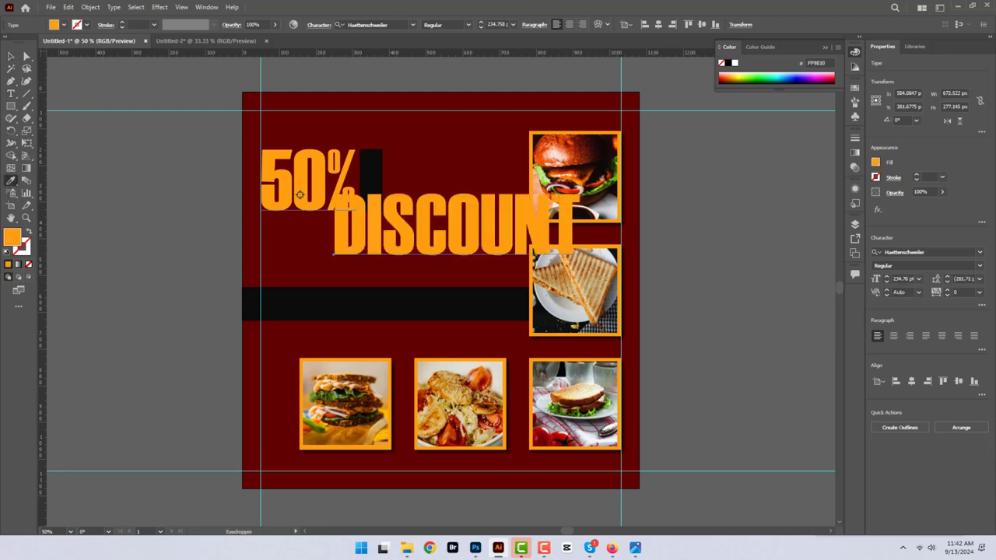
key("v")
mouse_move(580, 232)
left_mouse_down()
mouse_move(490, 227)
mouse_move(475, 194)
left_mouse_up()
left_click_drag(457, 230, 374, 179)
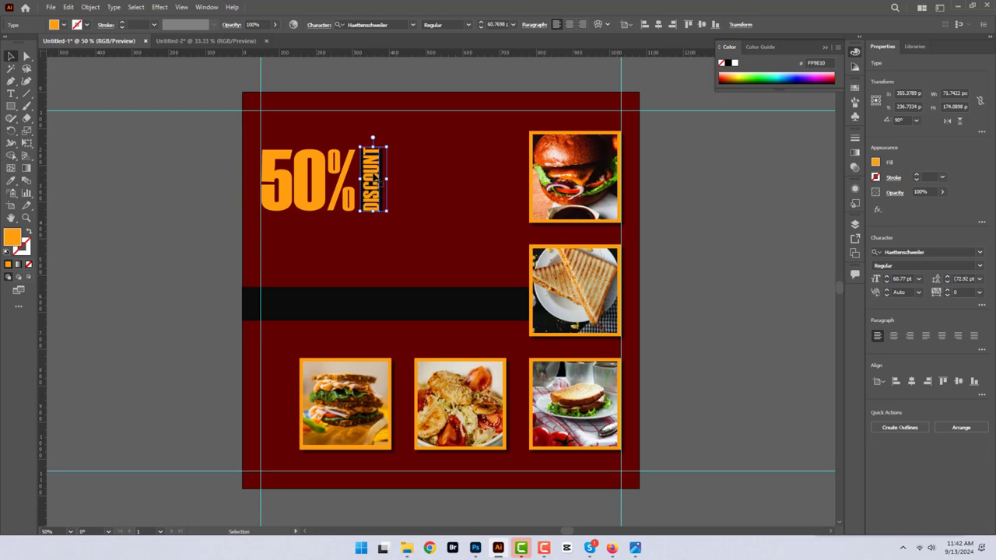
- Colour DISCOUNT in the dark red background colour and fill its rectangle with the 50% orange
left_click(11, 180)
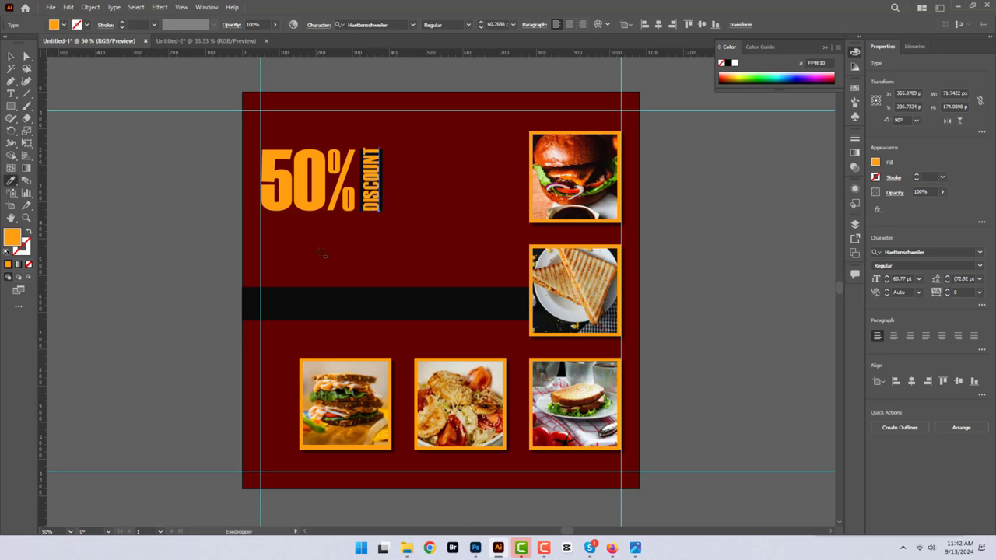
left_click(326, 253)
left_click(11, 56)
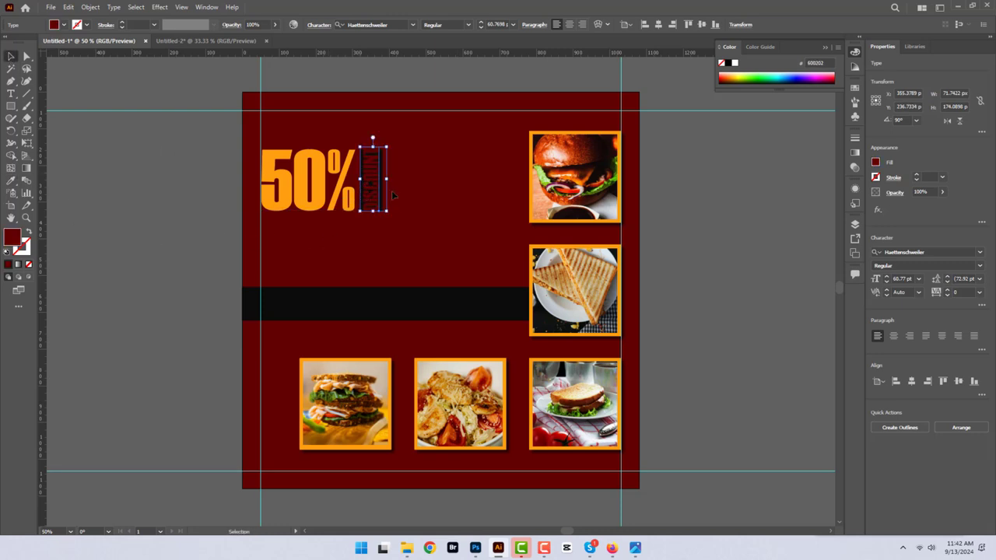
left_click(372, 179)
left_click(11, 179)
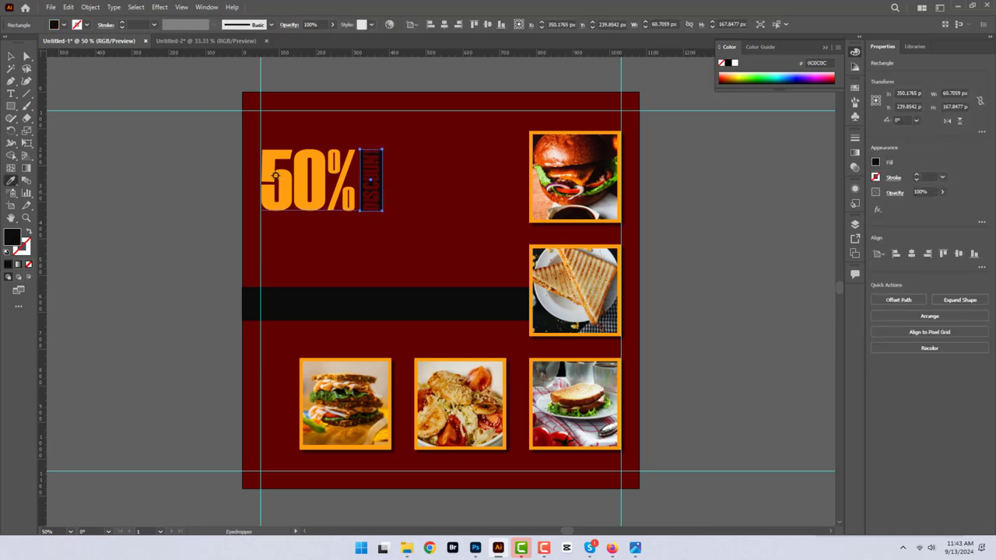
left_click(282, 178)
key("v")
left_click(222, 225)
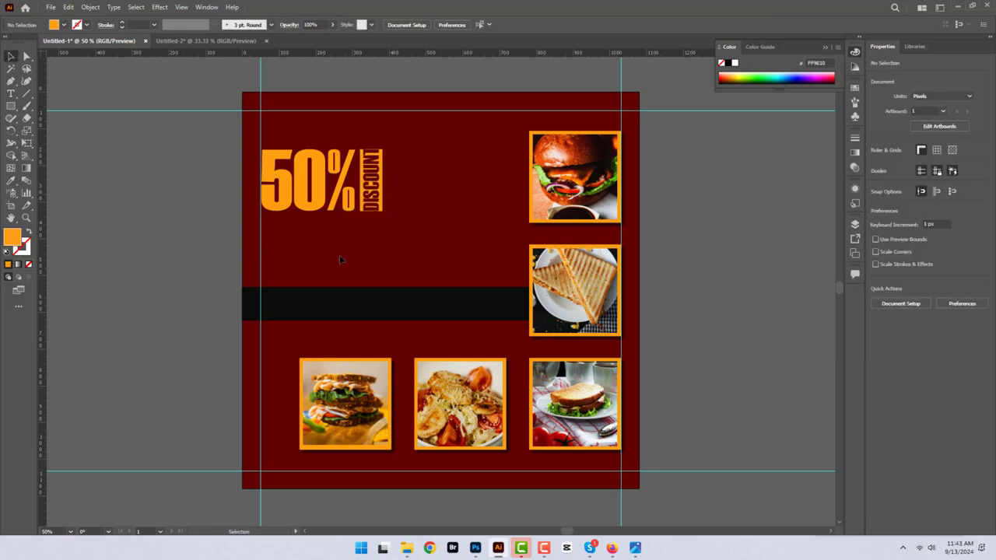
- Stretch the orange bar's top edge slightly upward behind DISCOUNT
left_click(367, 198)
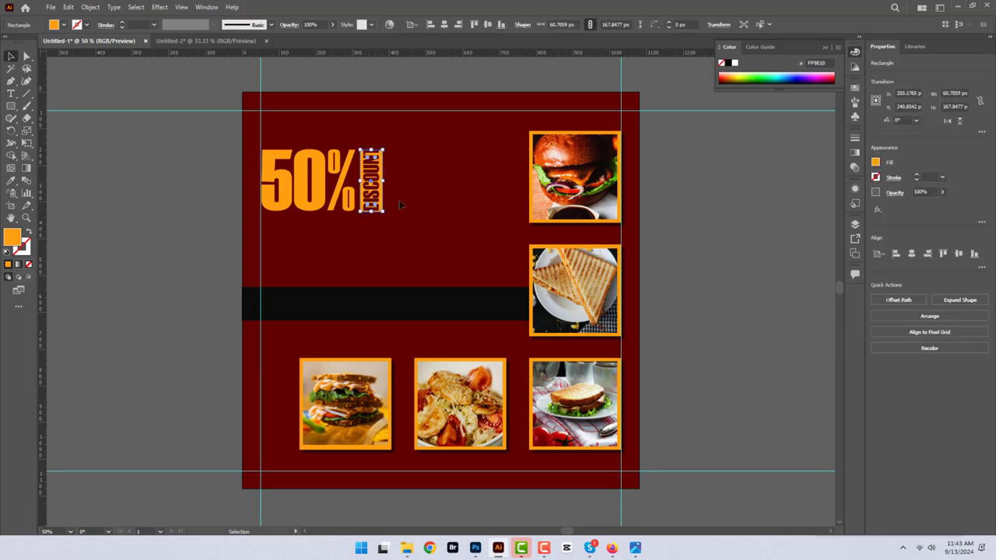
left_click(421, 218)
left_click(371, 187)
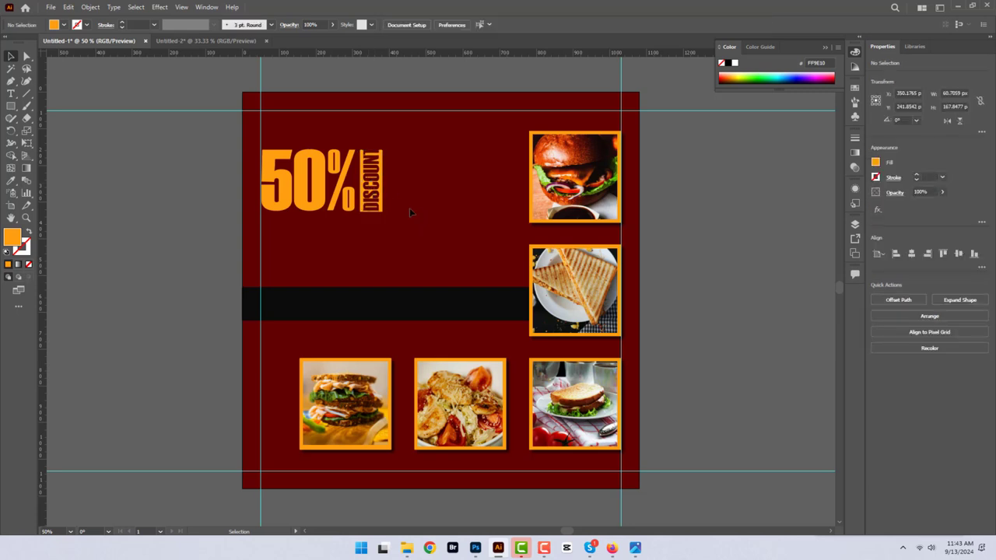
left_click(410, 207)
left_click(380, 207)
left_click(420, 219)
left_click(381, 206)
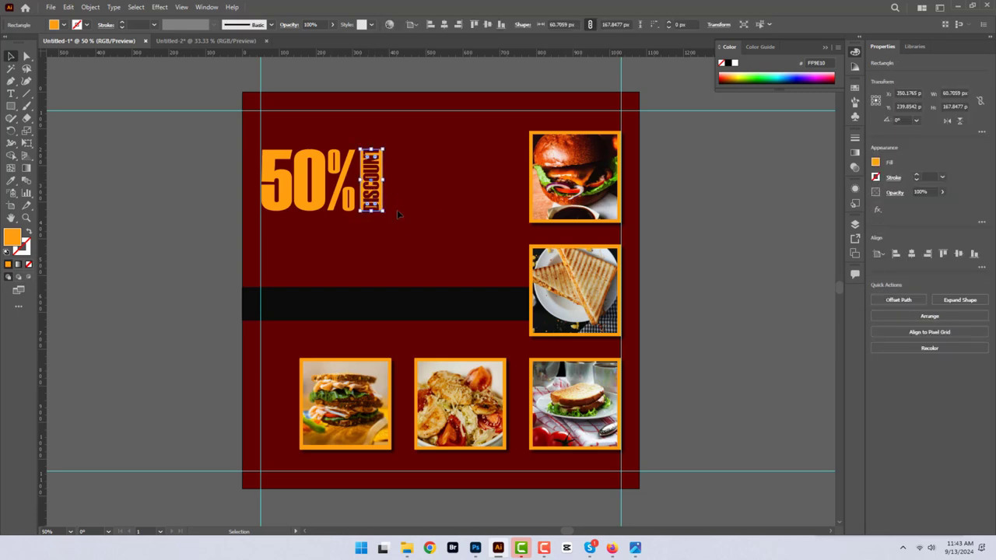
left_click(414, 210)
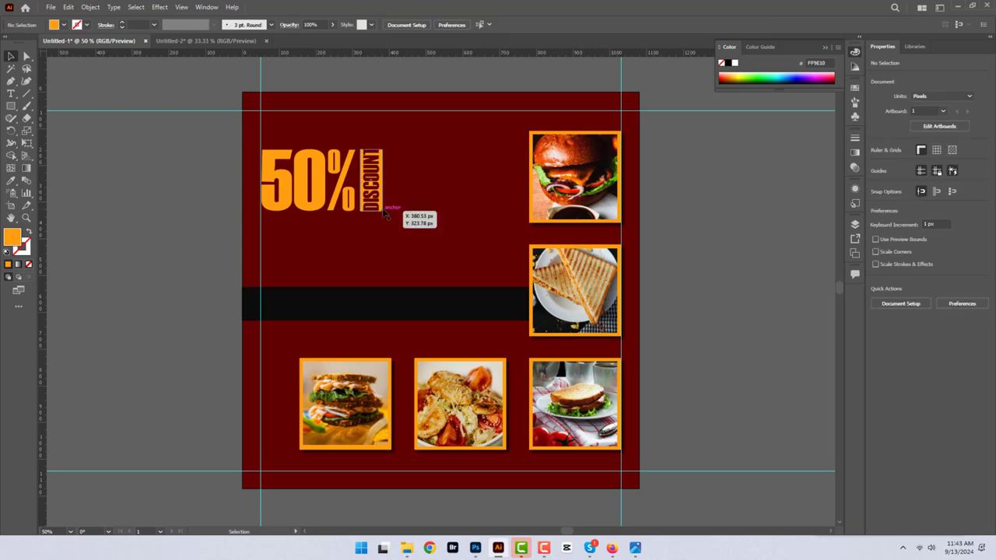
left_click(385, 210)
left_click_drag(371, 148, 371, 145)
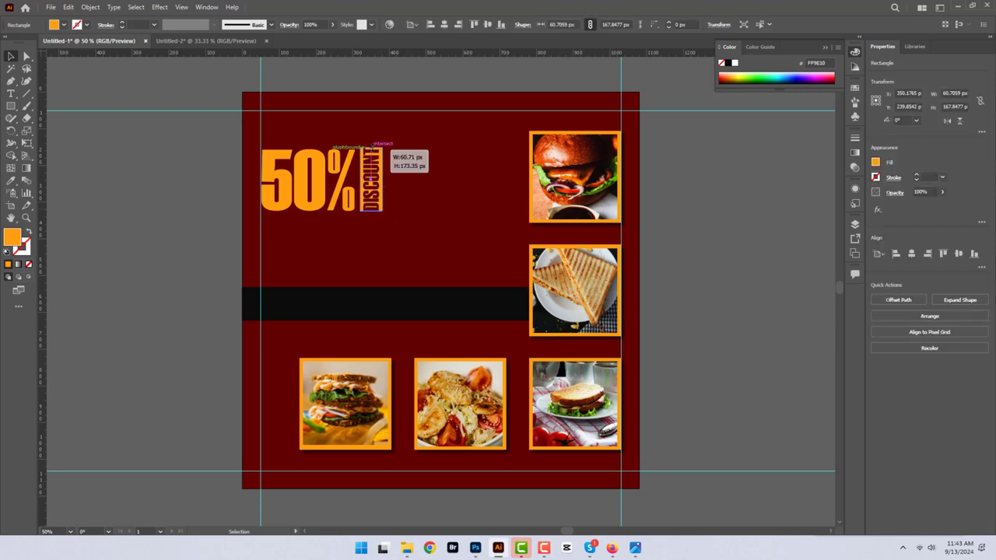
left_click(425, 193)
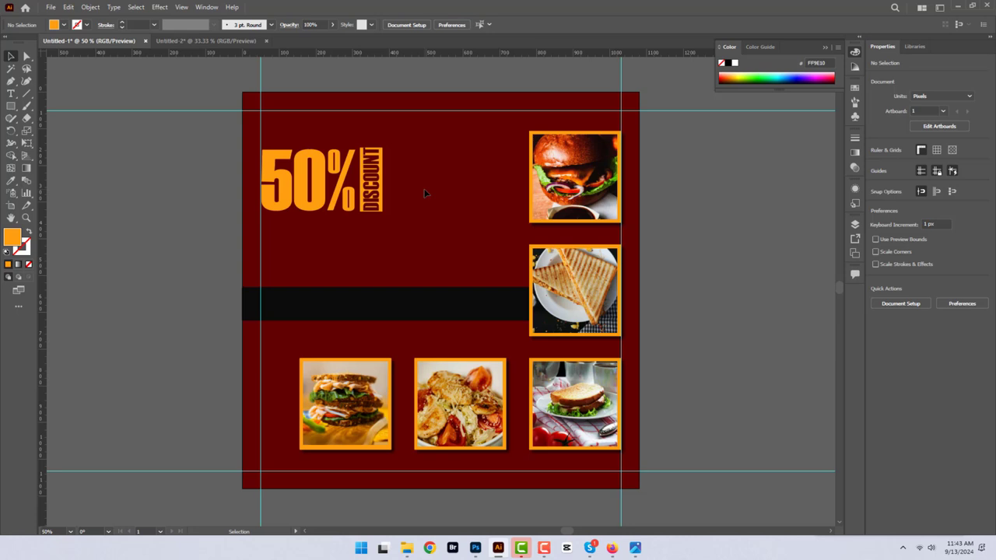
- Check the 50% text and nudge DISCOUNT slightly to the right
left_click(292, 189)
double_click(309, 179)
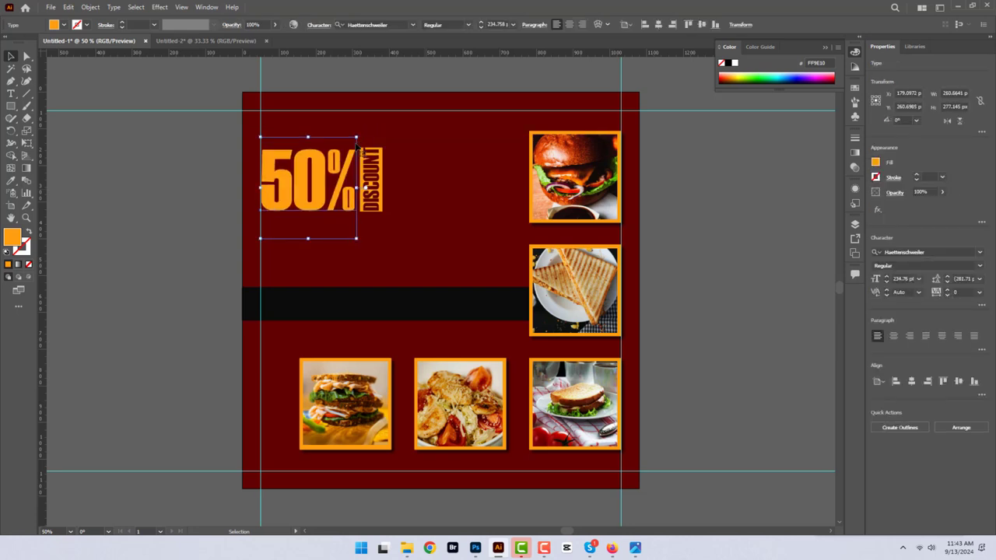
left_click_drag(310, 179, 359, 137)
key("Escape")
left_click(411, 146)
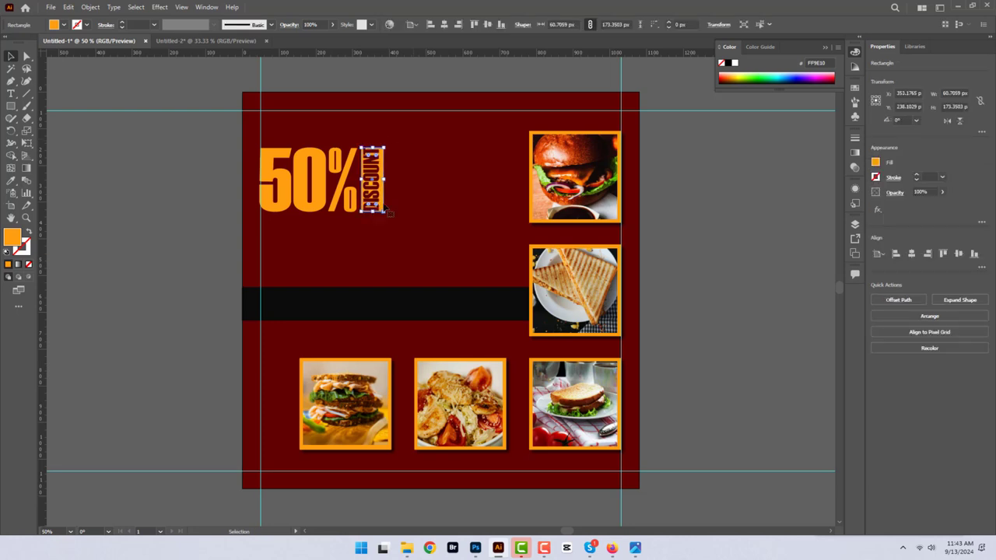
left_click_drag(369, 143, 371, 143)
left_click(319, 189)
left_click(471, 193)
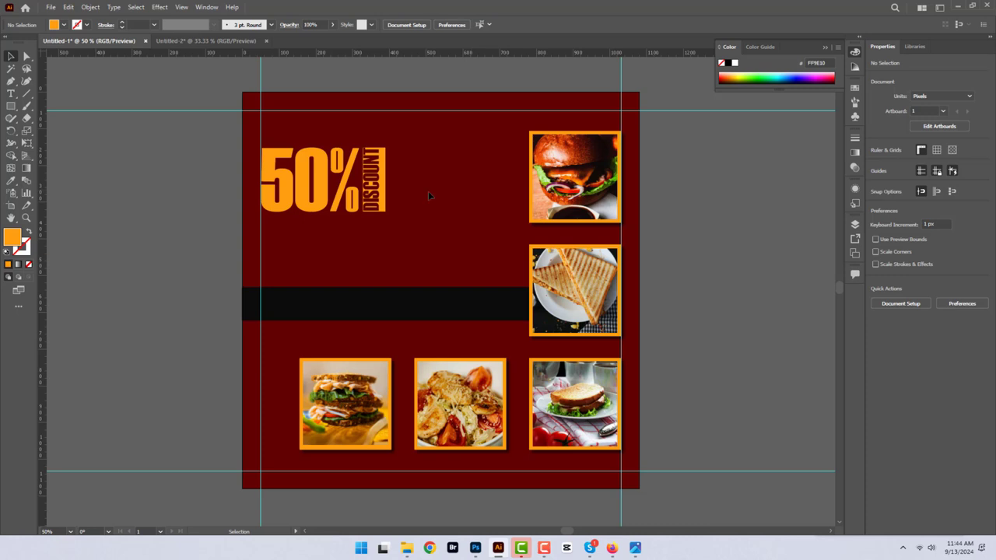
key("m")
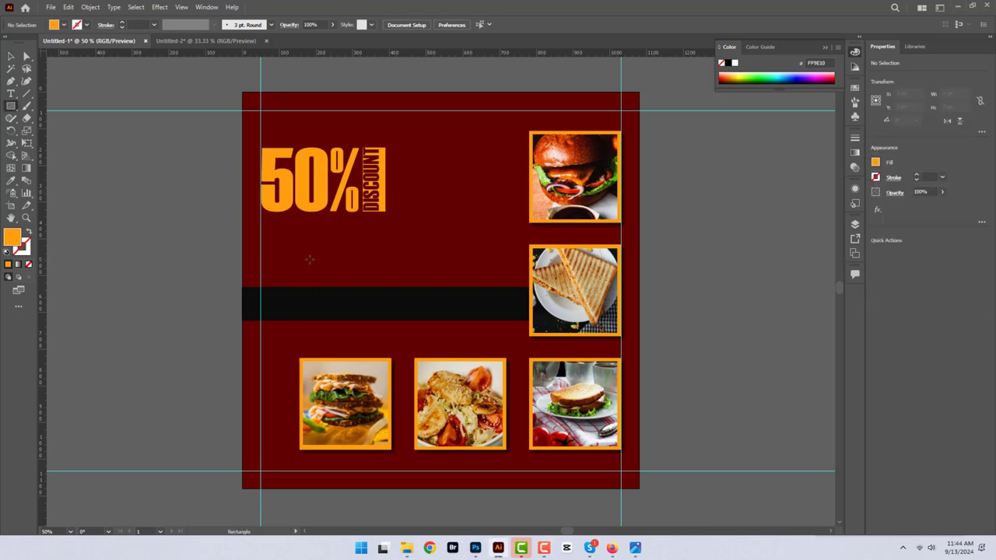
- Draw a wide near-white bar with rounded corners just above the black band
left_click_drag(312, 259, 460, 287)
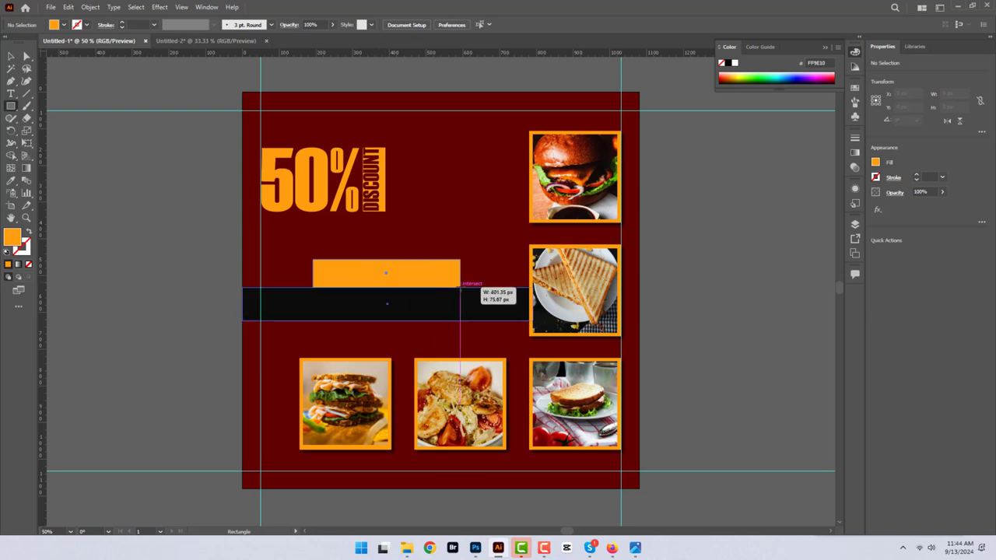
double_click(11, 237)
left_click(363, 205)
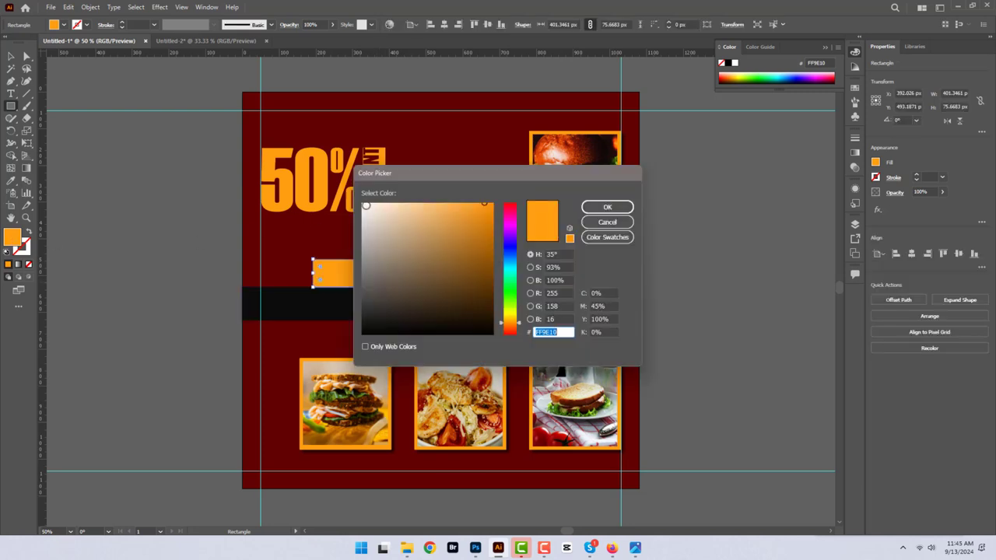
left_click(606, 207)
left_click_drag(322, 269, 324, 272)
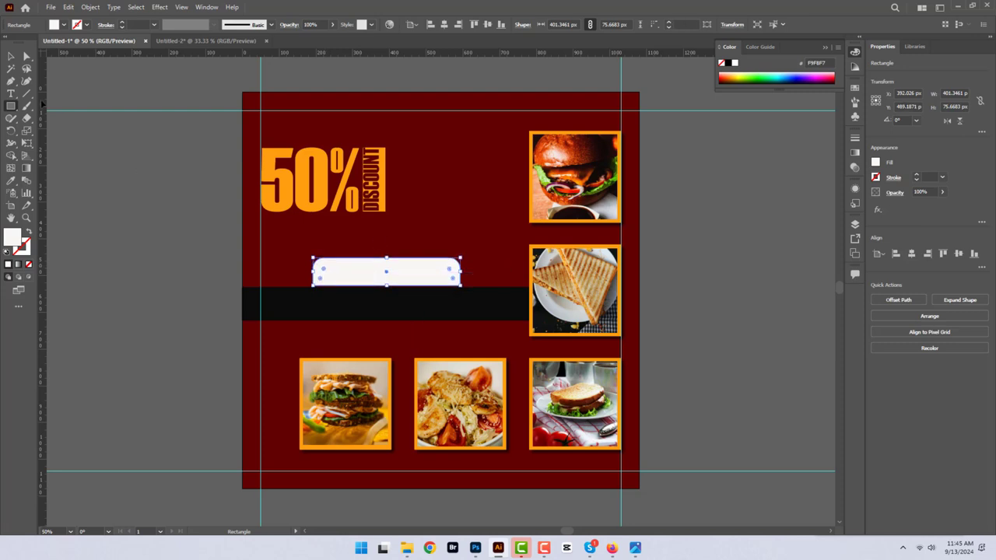
key("v")
left_click(133, 218)
- Type HAPPY NEW PRICES, shrink it and nudge it onto the white rounded bar
key("t")
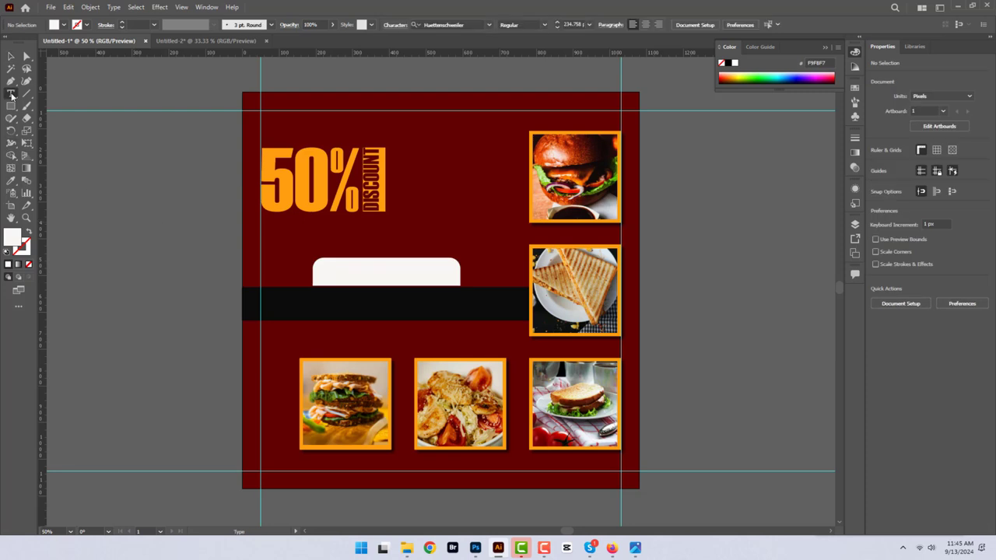
left_click(325, 269)
type("HAPPY ")
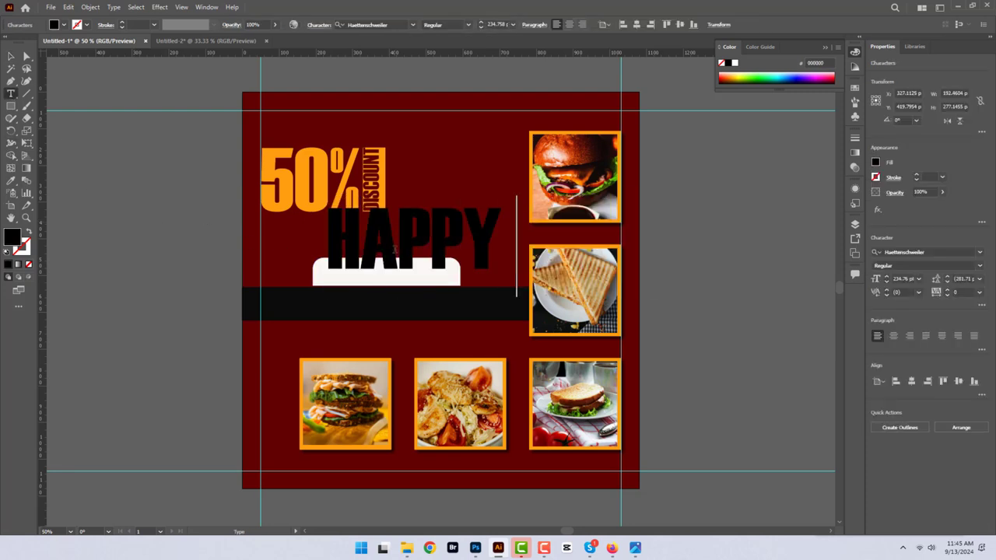
type("NEW PRICES")
key("Escape")
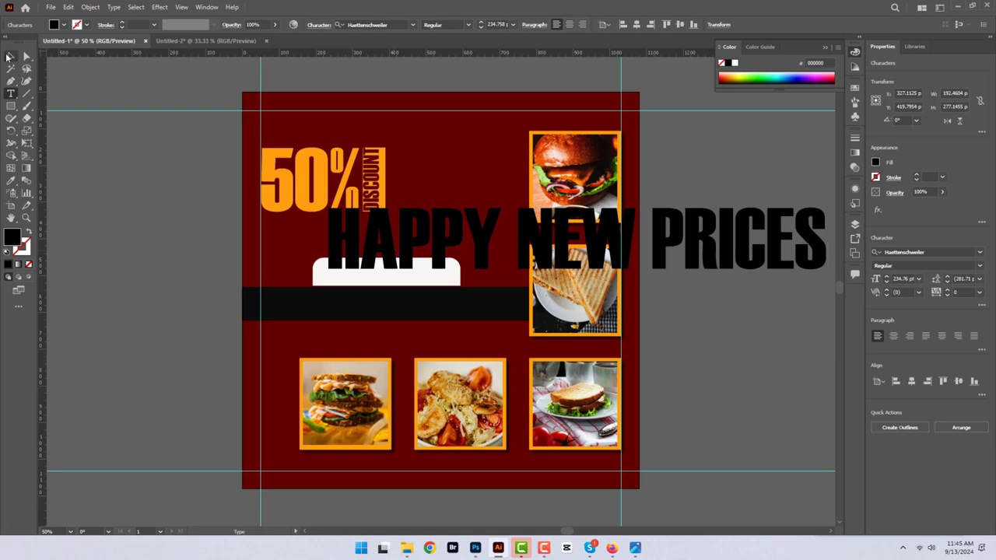
left_click_drag(326, 196, 511, 233)
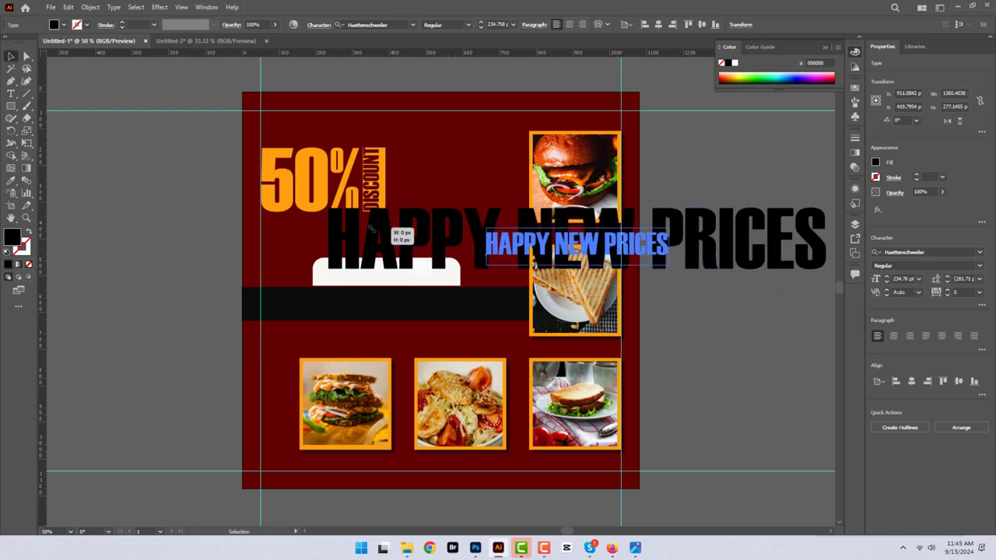
left_click_drag(579, 247, 391, 274)
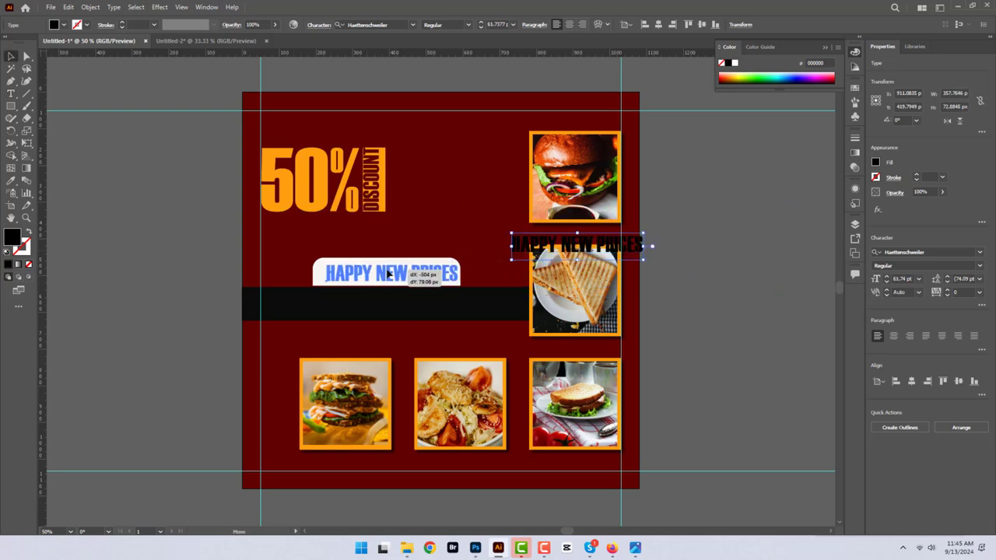
left_click_drag(459, 259, 449, 261)
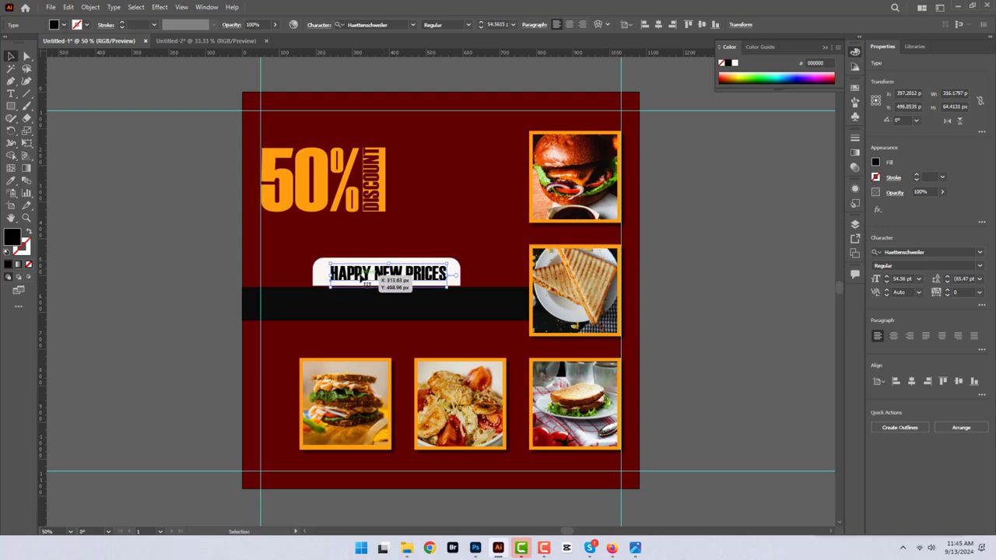
key("Down")
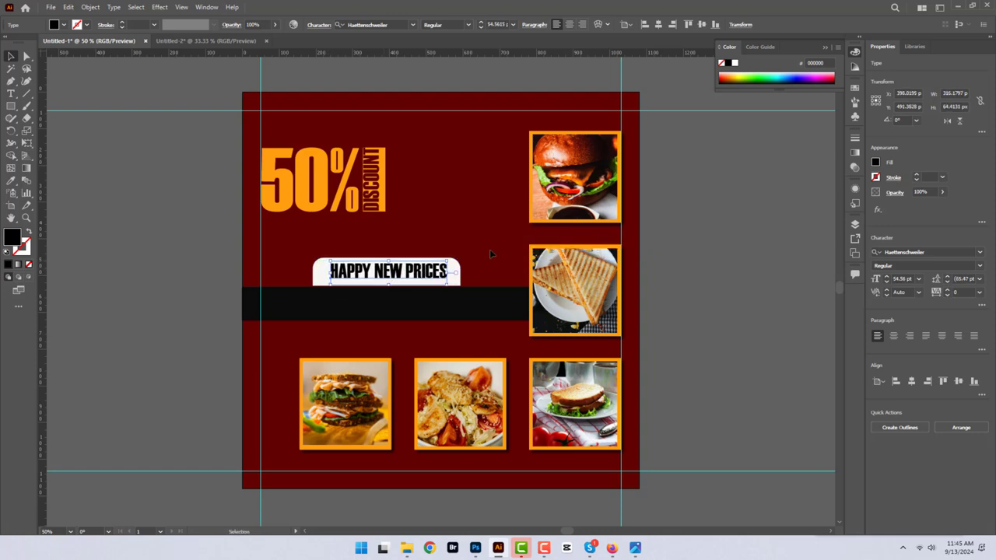
key("Down")
key("Down")
key("Down")
key("Down")
key("Left")
key("Left")
key("Down")
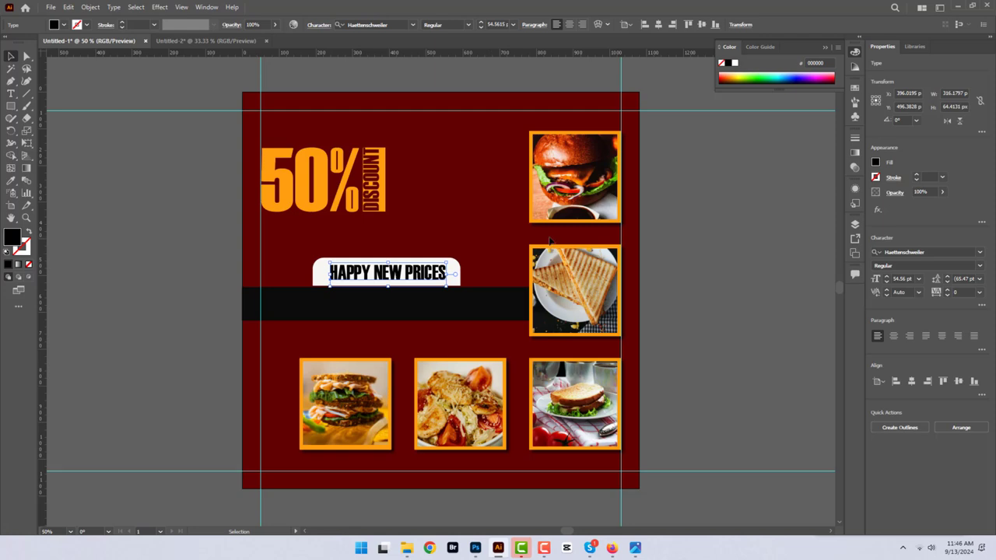
- Set HAPPY NEW PRICES in Myriad Pro, shrunk to fit the tab and nudged right
left_click(412, 24)
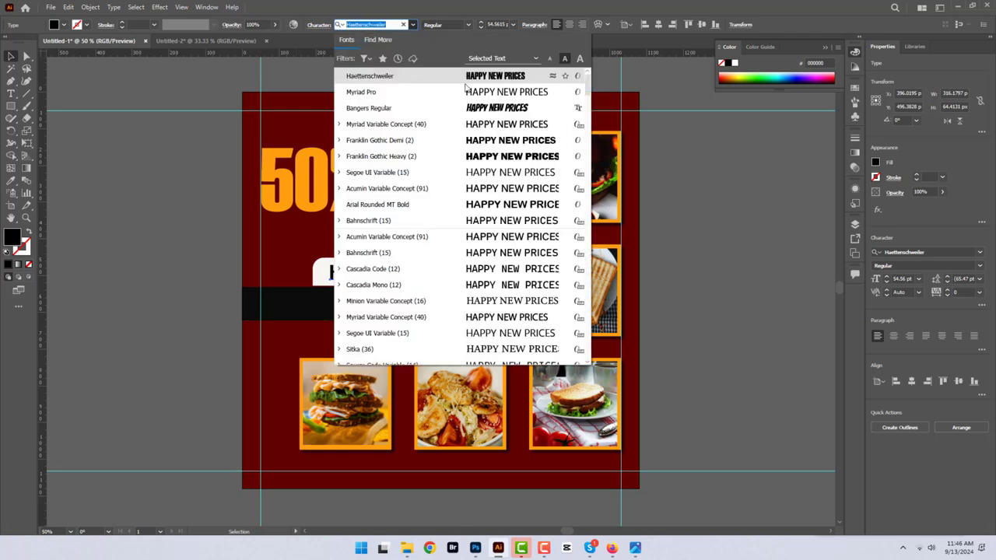
left_click(467, 91)
mouse_move(494, 285)
left_mouse_down()
mouse_move(396, 274)
mouse_move(459, 264)
left_mouse_up()
key("shift+Right")
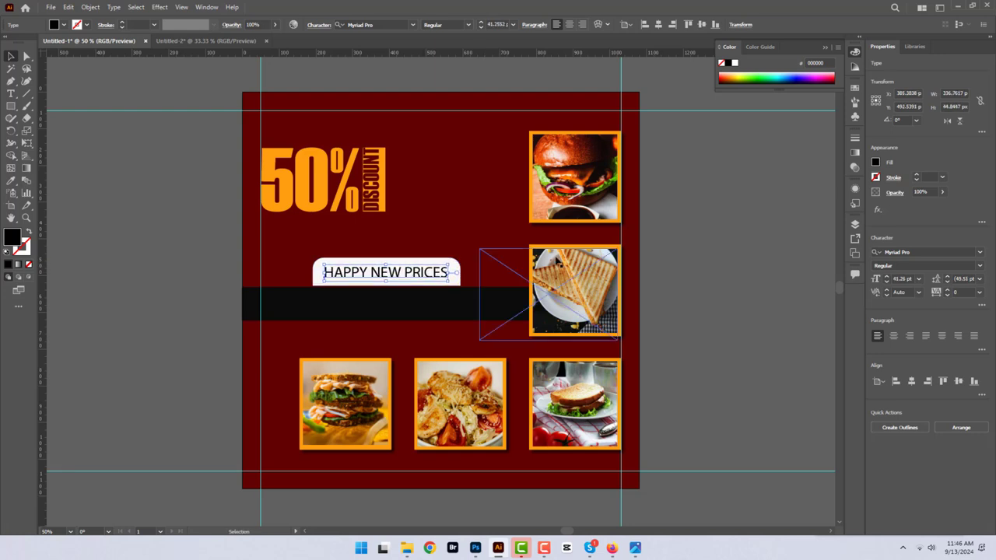
left_click(656, 267)
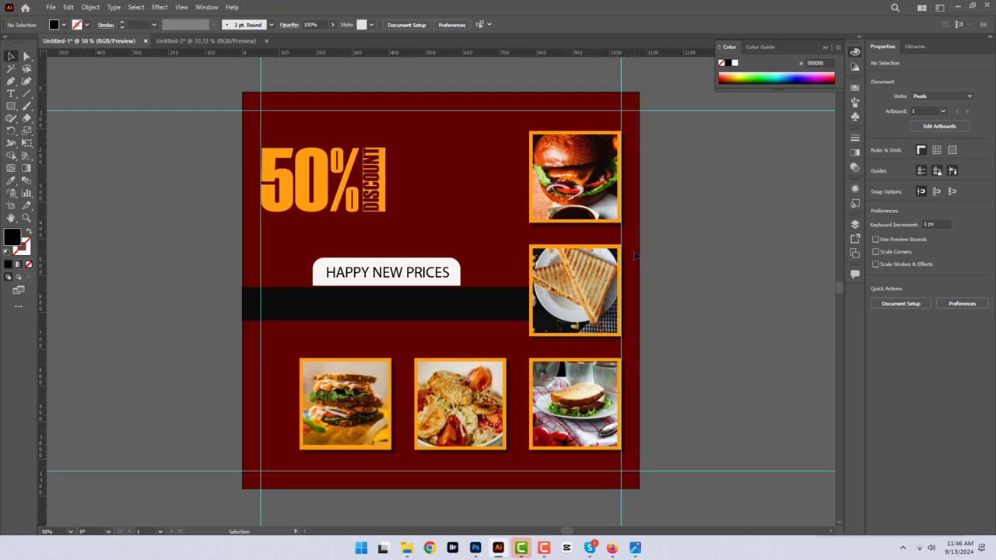
- Type EVERY FOOD with the DISCOUNT type style in light grey D8D8D8, enlarged
key("shift+F8")
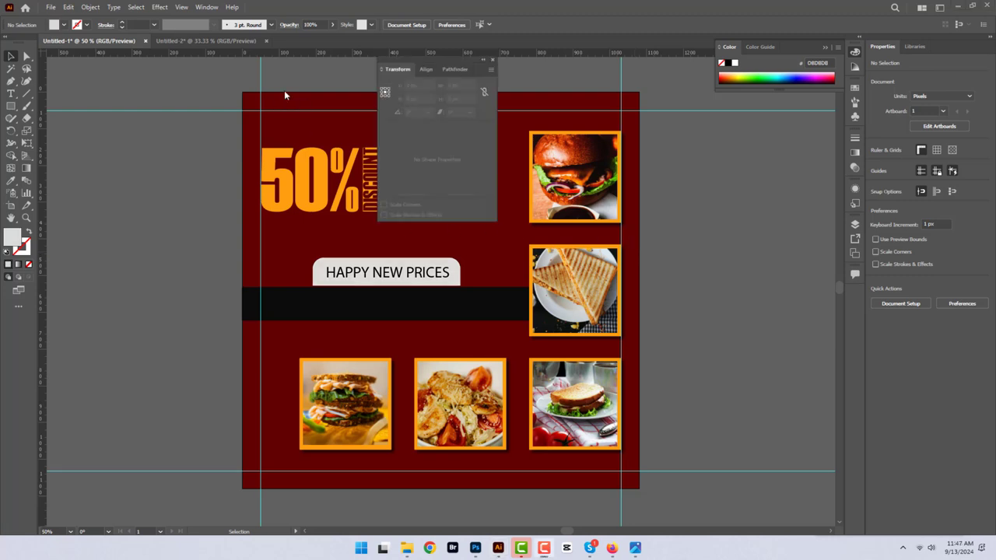
key("t")
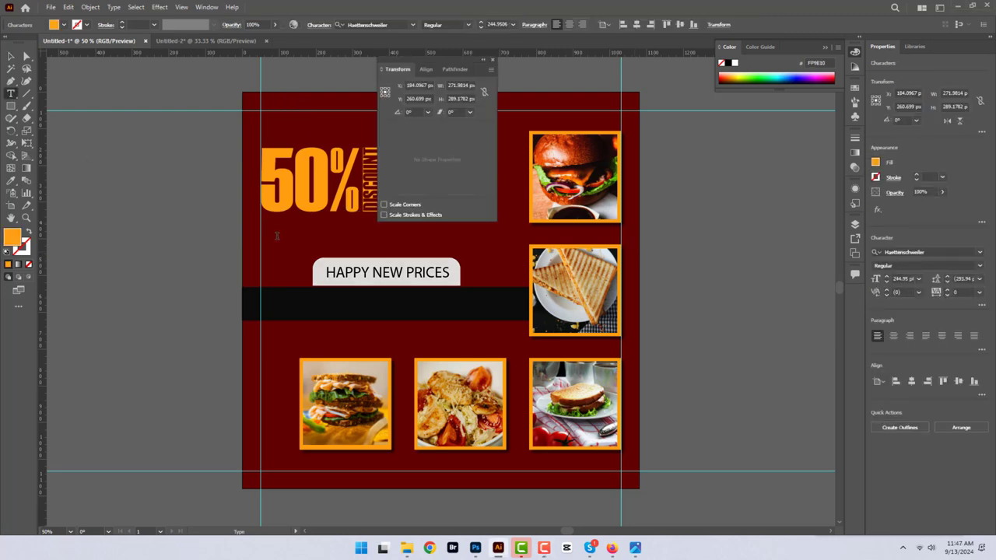
left_click(282, 258)
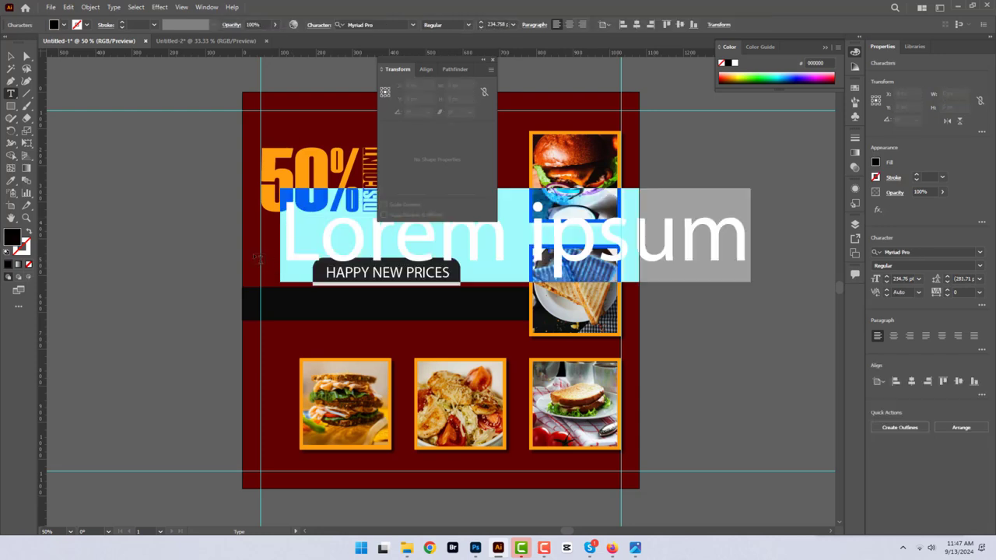
type("EVERY")
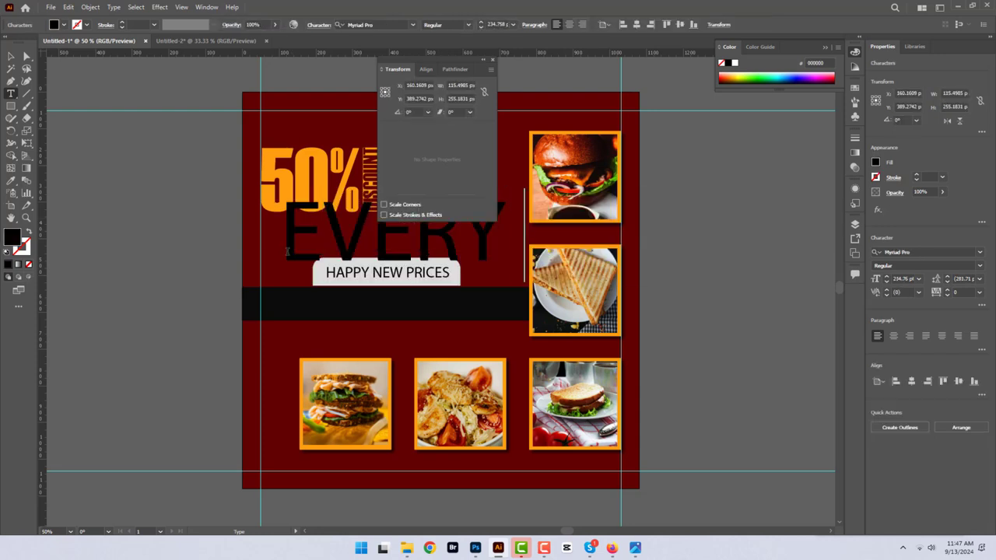
type(" F")
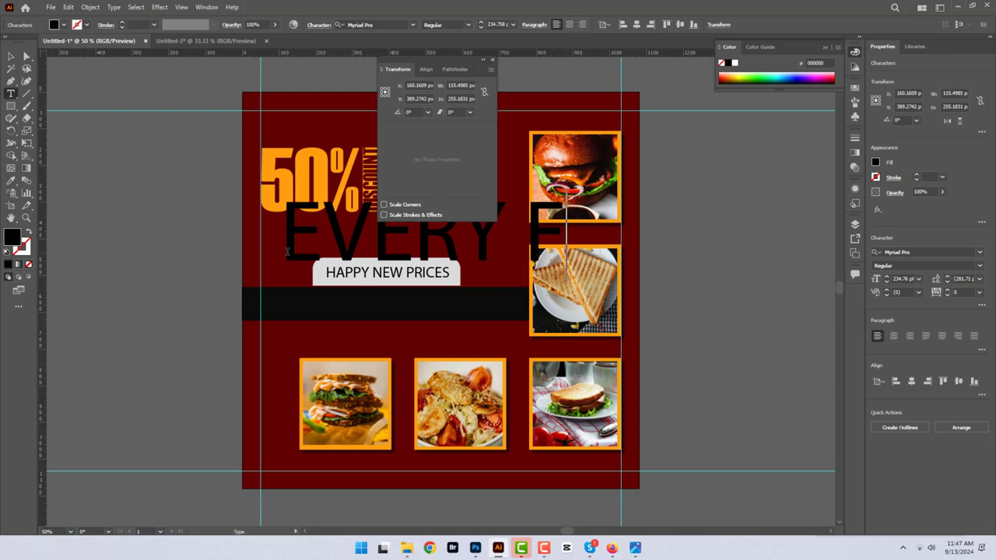
type("OOD")
left_click_drag(777, 250, 280, 233)
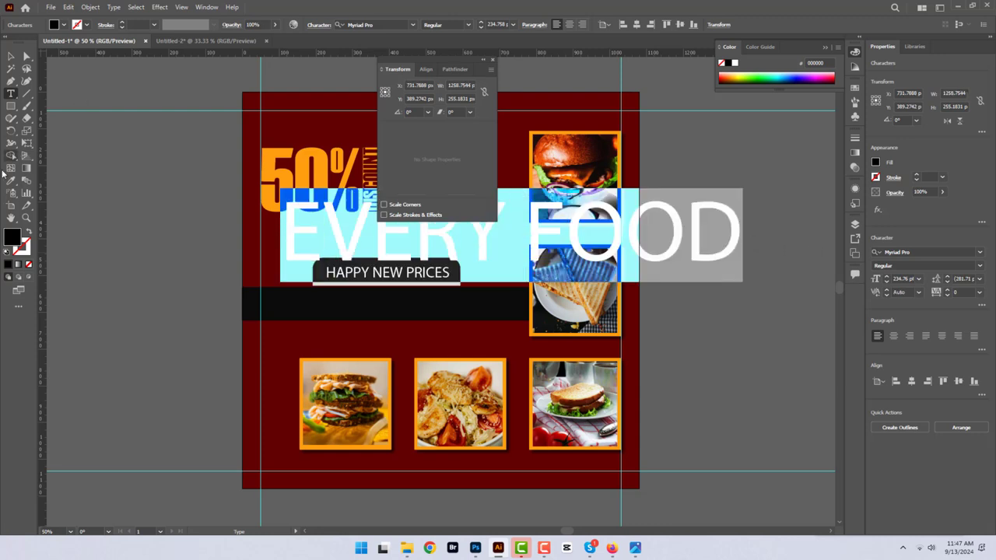
left_click(11, 179)
left_click(370, 156)
left_click(11, 56)
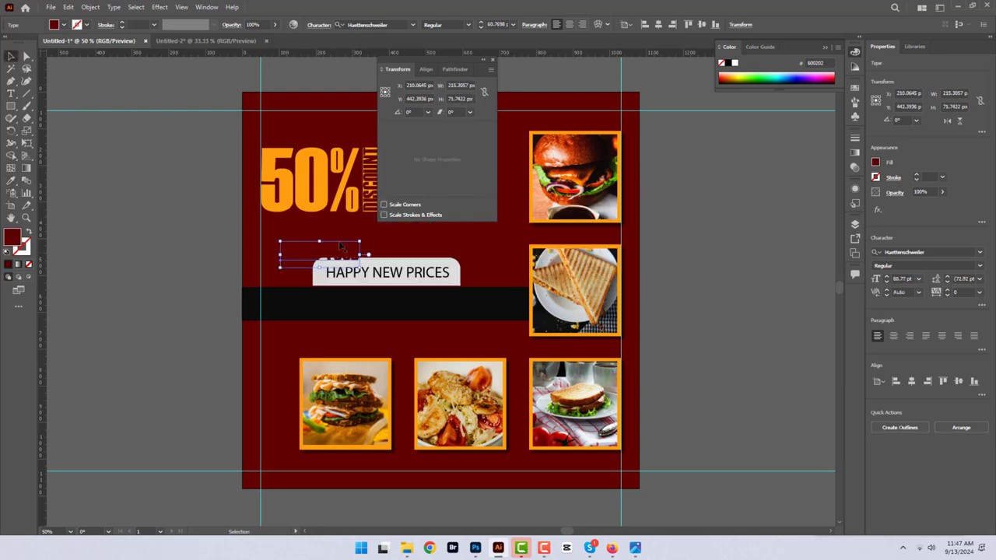
left_click(11, 180)
left_click(317, 274)
left_click(11, 56)
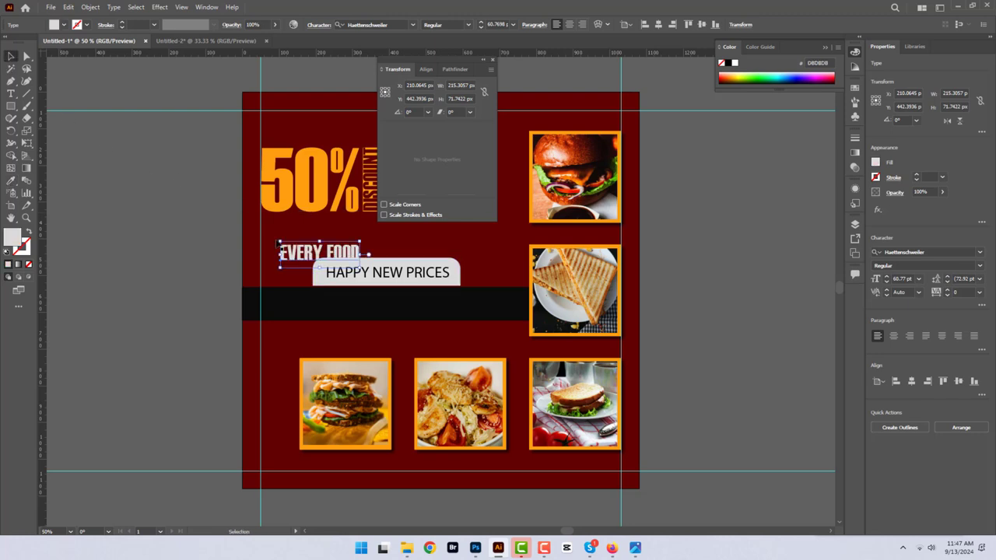
mouse_move(360, 242)
left_mouse_down()
mouse_move(375, 237)
mouse_move(329, 232)
left_mouse_up()
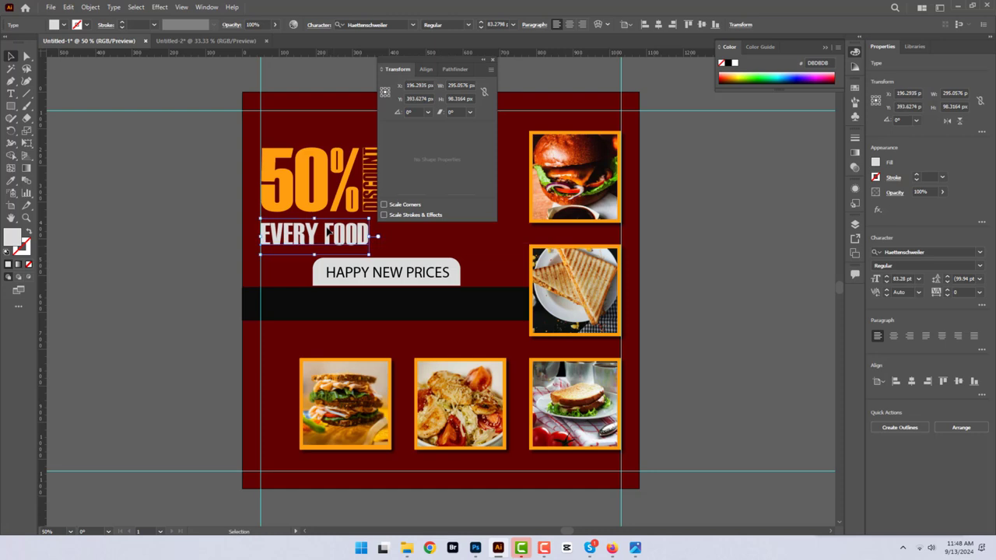
- Insert FAST to make EVERY FAST FOOD and set the line in MV Boli
double_click(308, 235)
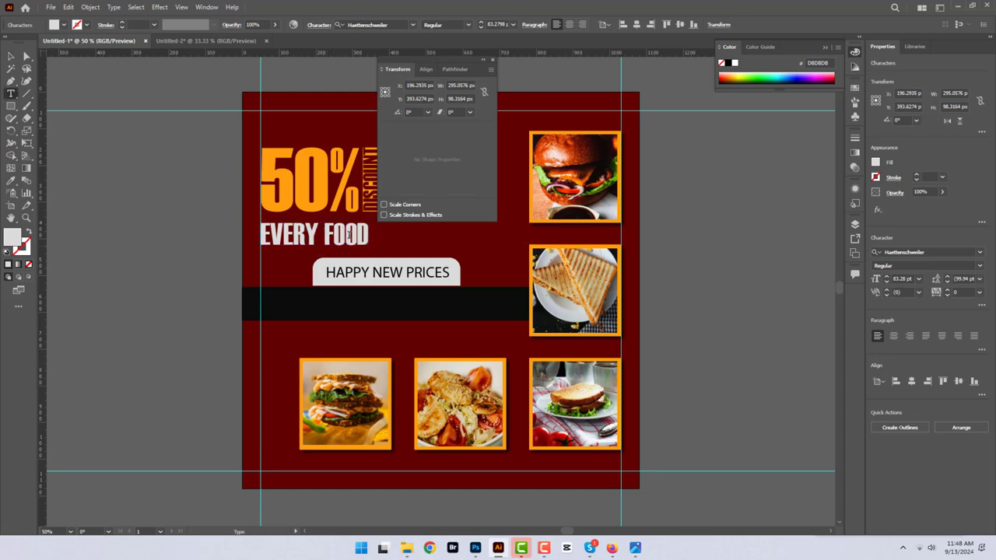
type("FAST")
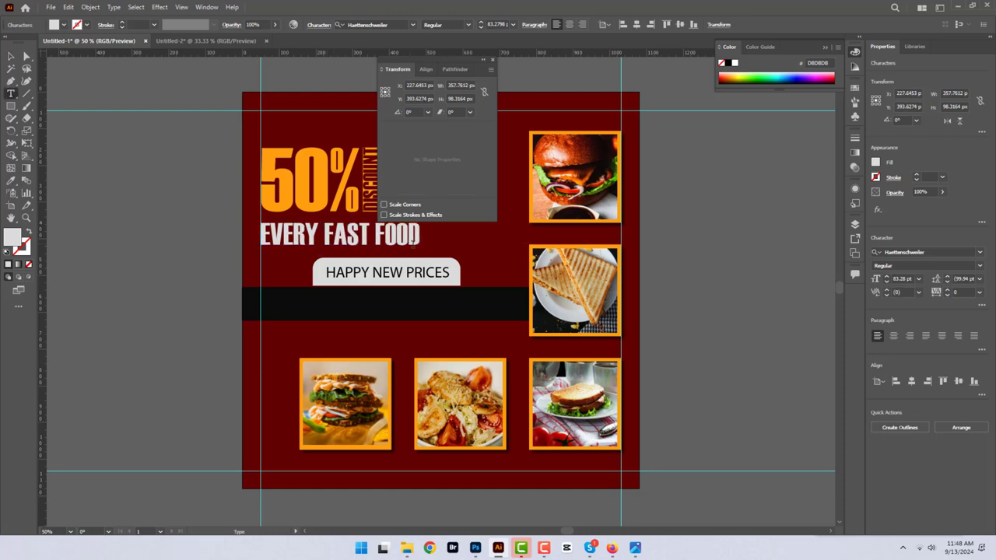
left_click_drag(411, 241, 259, 241)
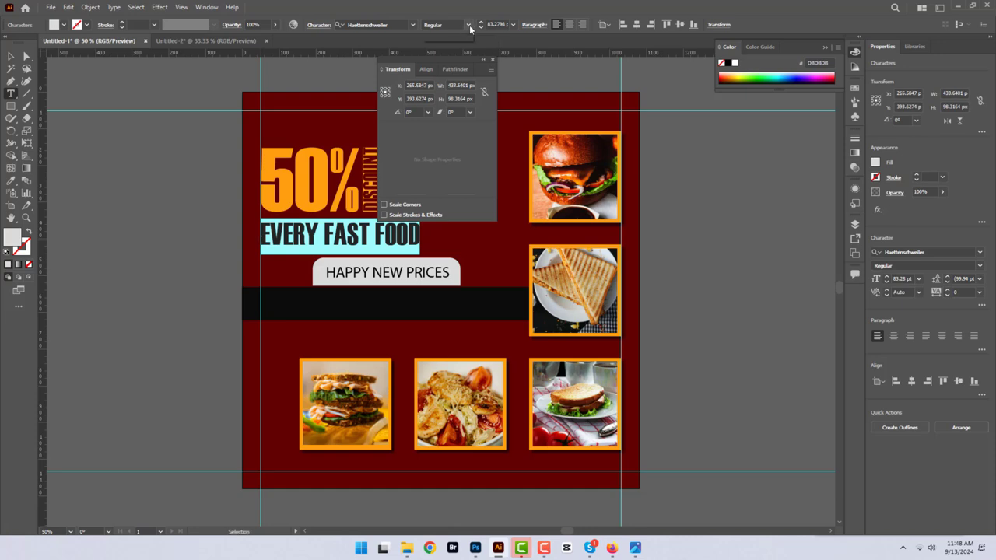
left_click(412, 25)
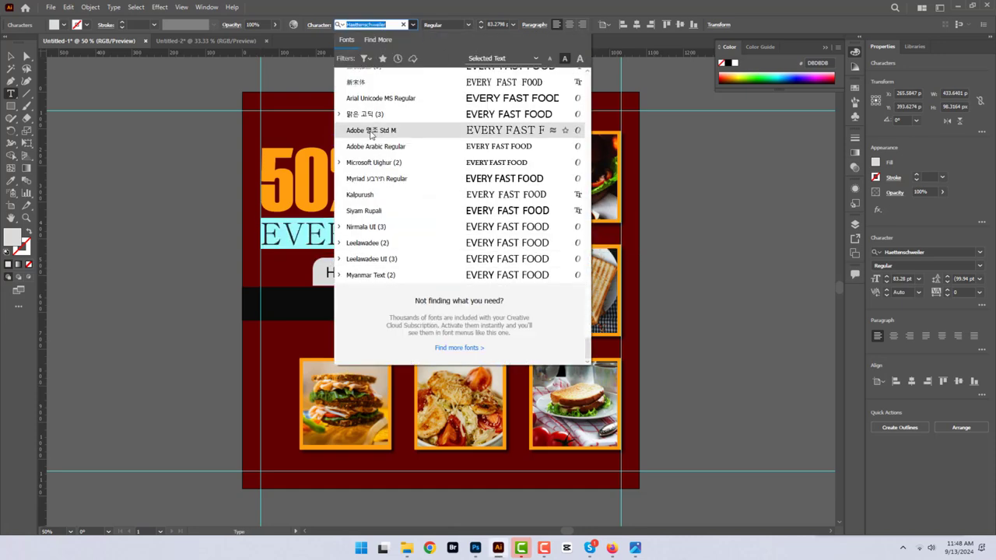
key("Escape")
left_click(549, 233)
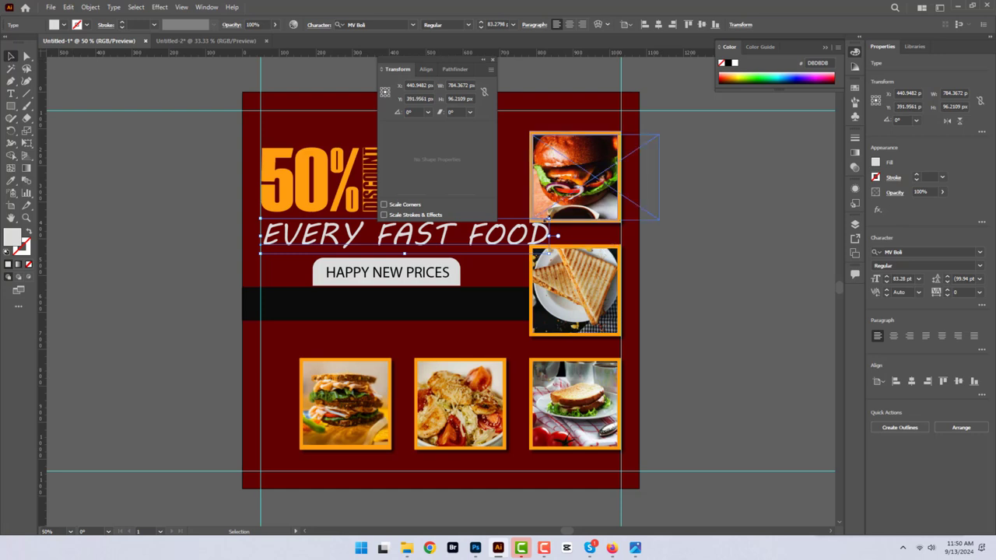
- Move the EVERY FAST FOOD tagline directly beneath the 50% heading and align it
key("Escape")
left_click_drag(405, 234, 325, 224)
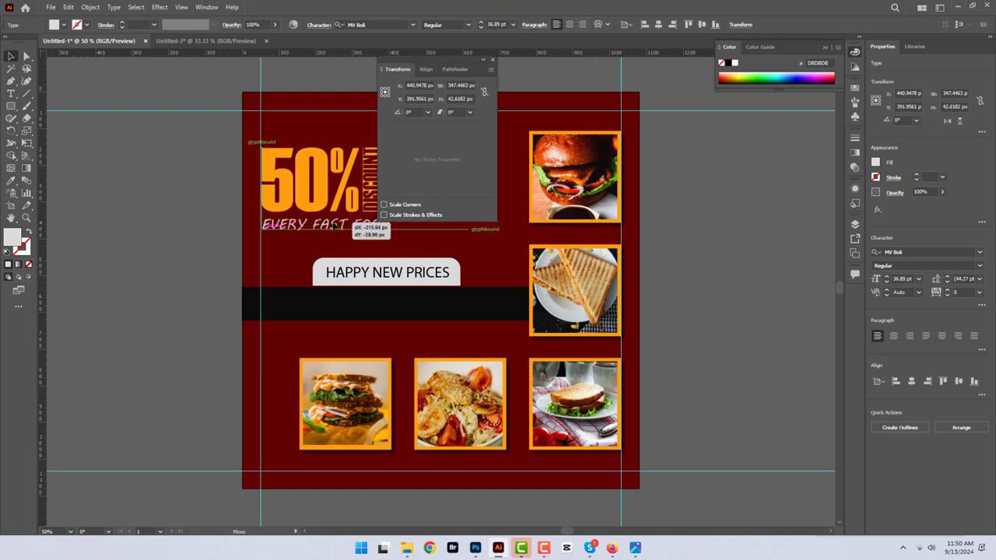
left_click(492, 60)
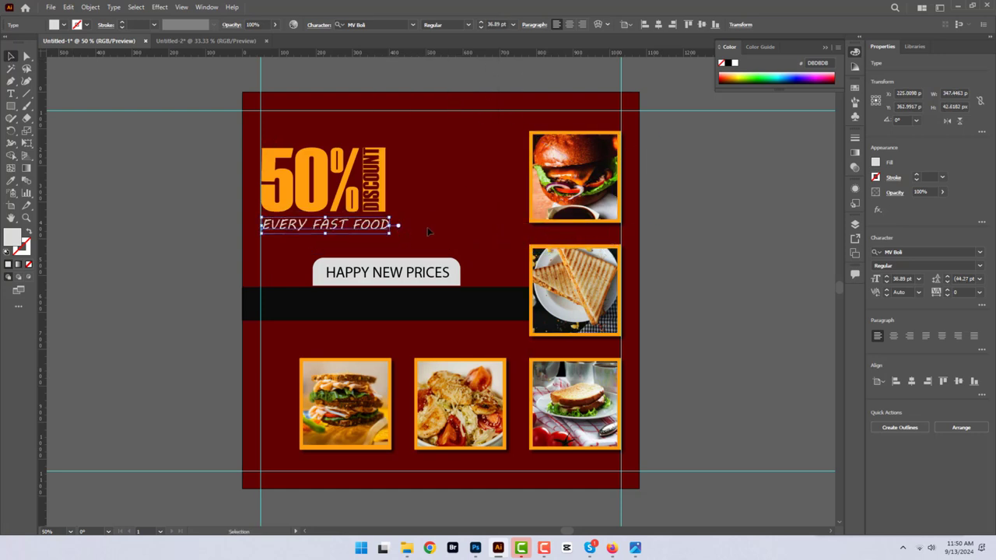
left_click_drag(389, 217, 386, 216)
- Shift the 50% DISCOUNT heading and tagline block to the right
left_click(501, 190)
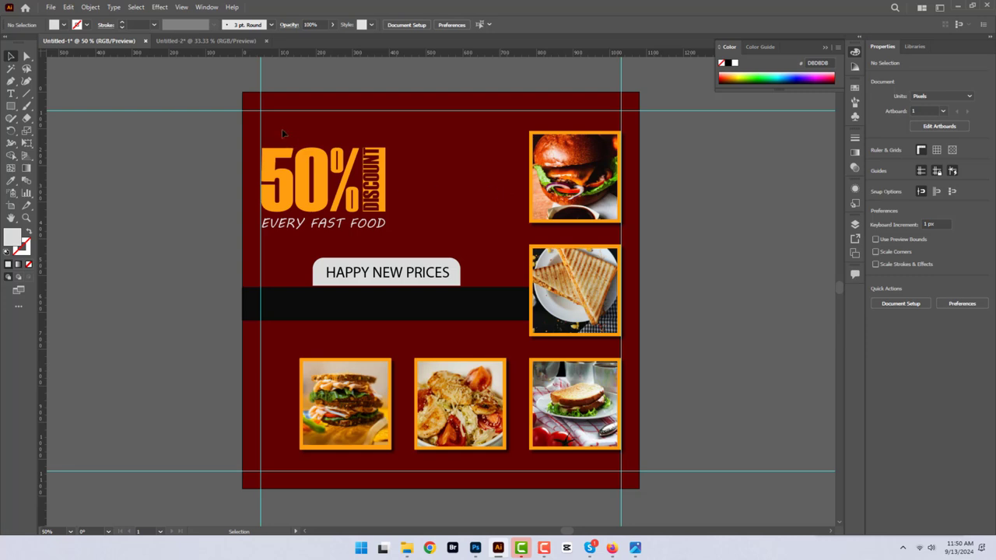
left_click_drag(279, 127, 404, 237)
left_click_drag(319, 204, 355, 204)
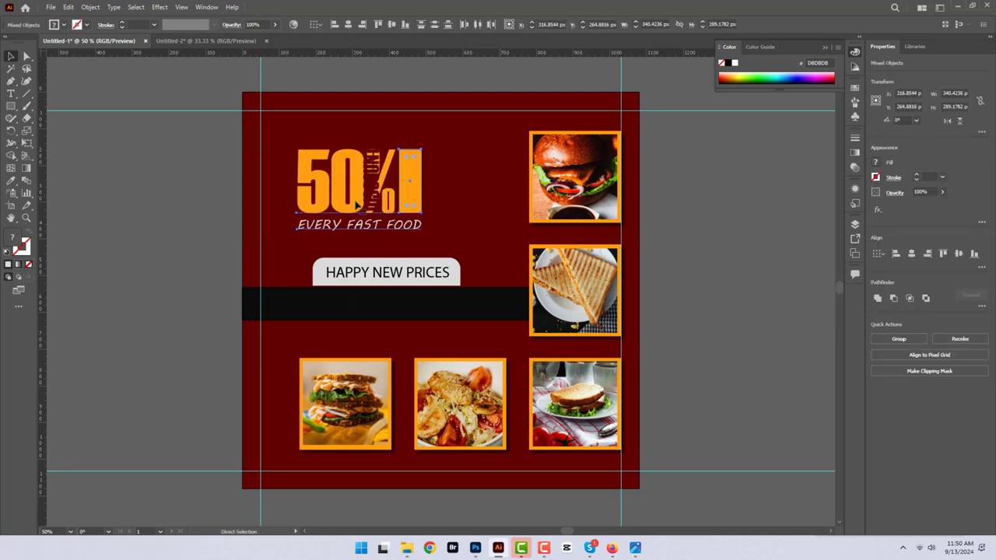
left_click(429, 180)
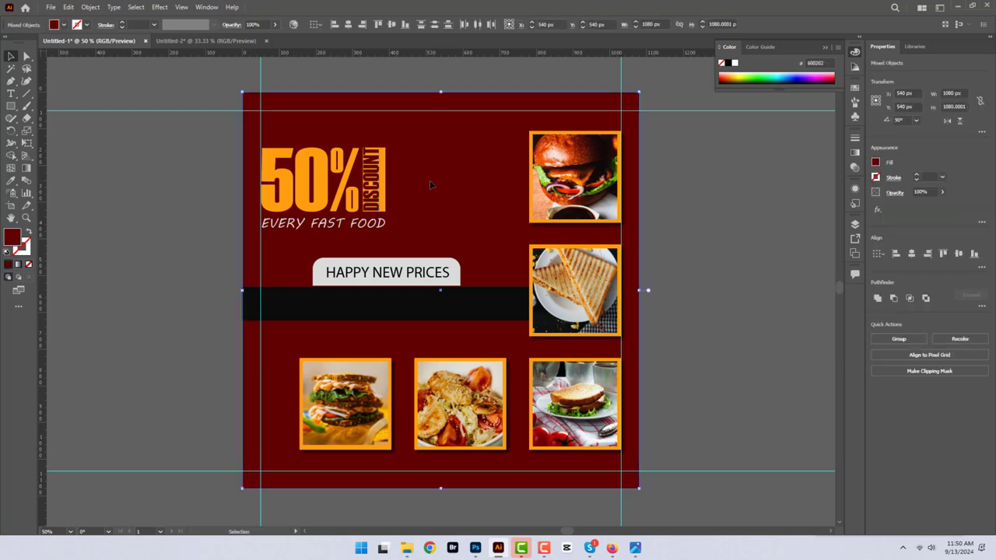
left_click(445, 108)
left_click(375, 179)
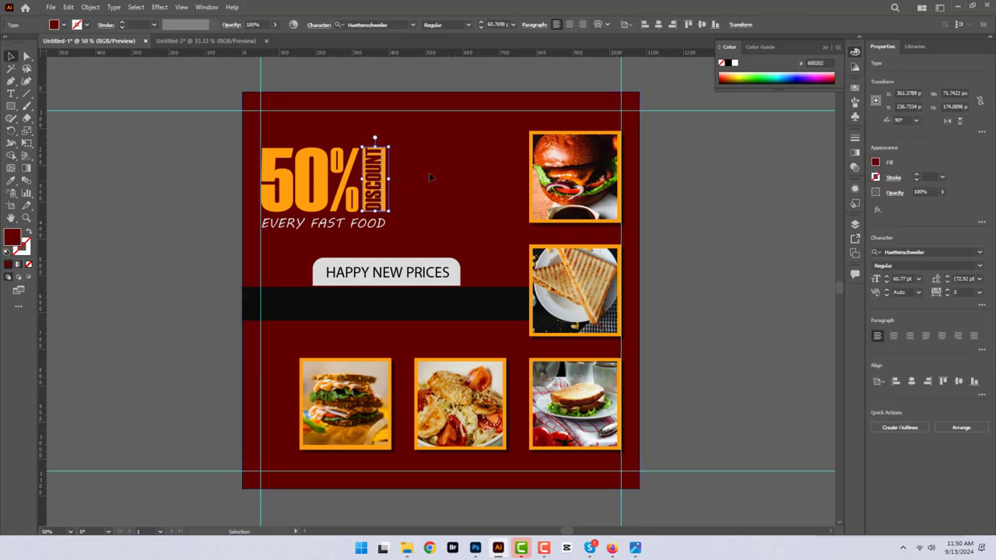
left_click(429, 177)
left_click_drag(402, 235, 403, 234)
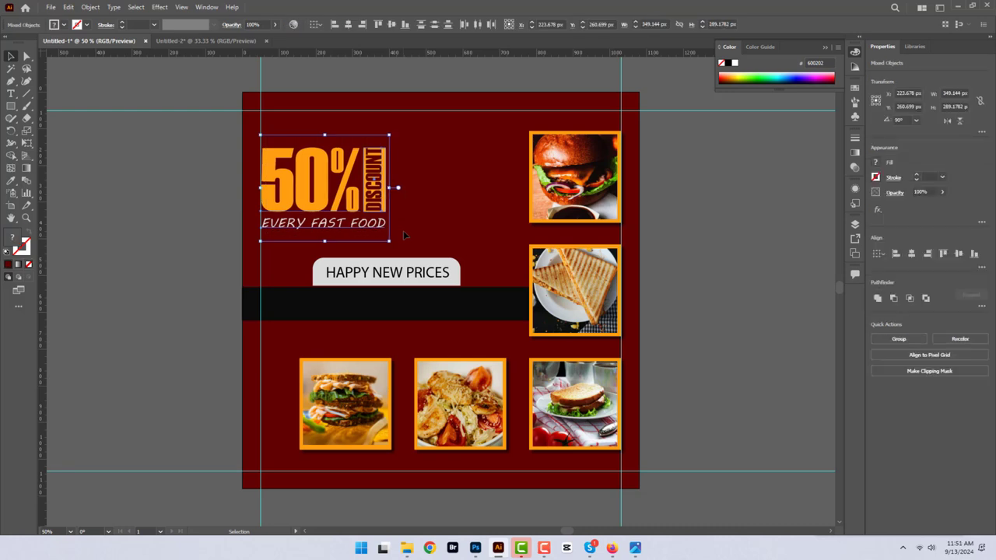
key("shift+Right")
key("shift+Right")
key("shift+Right")
key("shift+Right")
key("shift+Right")
key("shift+Right")
key("shift+Right")
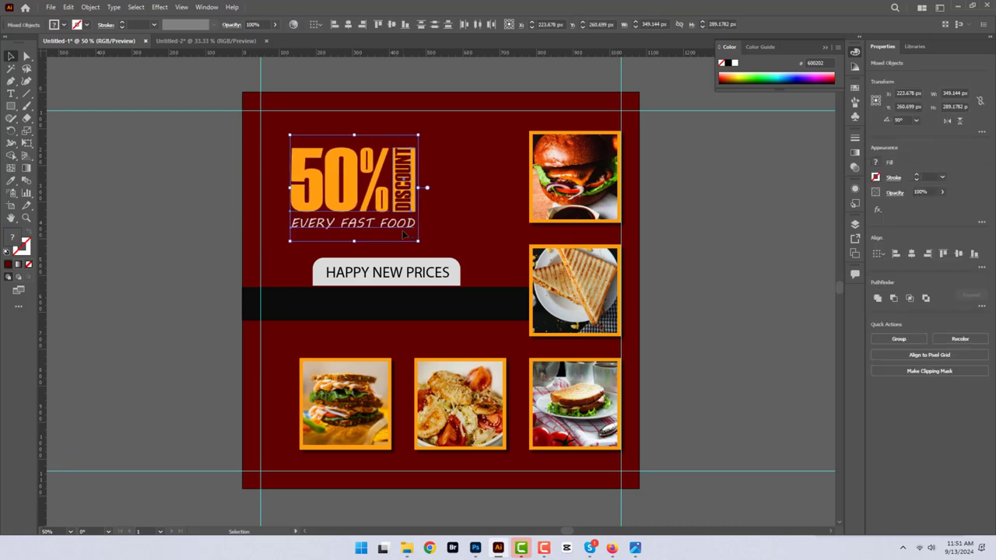
key("shift+Right")
key("shift+Right")
key("shift+Right")
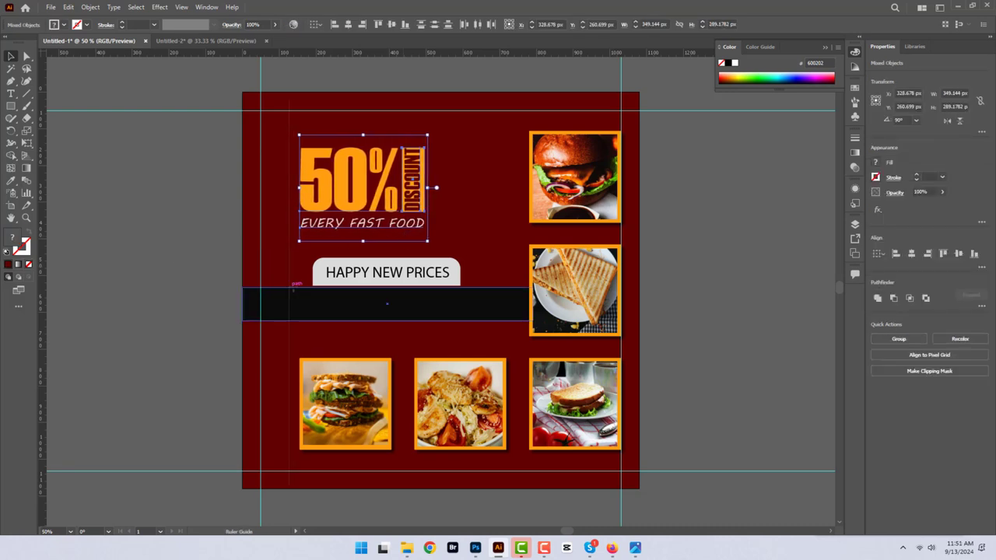
- Add a vertical guide at the heading's left edge and group the heading with the tagline
left_click_drag(42, 267, 300, 303)
left_click(661, 256)
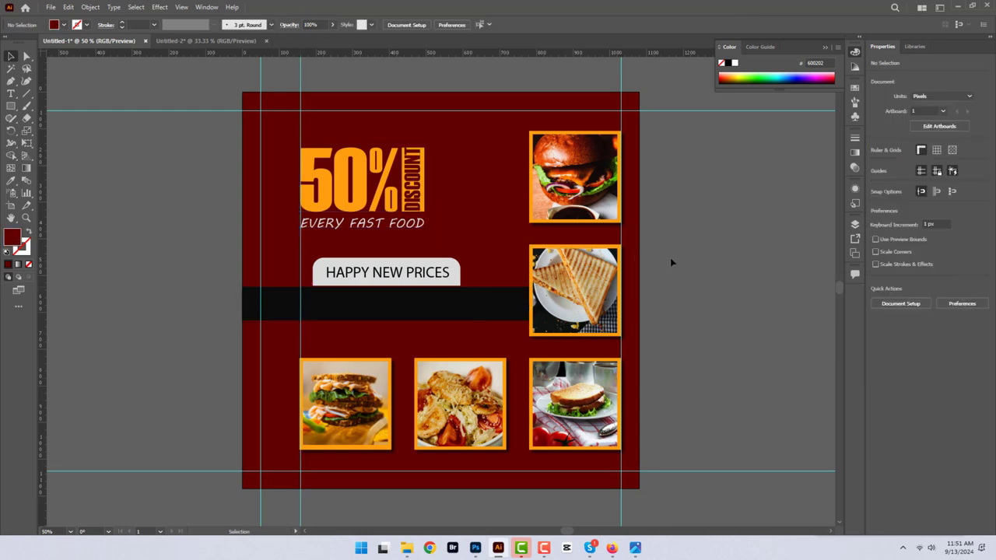
left_click_drag(284, 91, 408, 196)
right_click(408, 196)
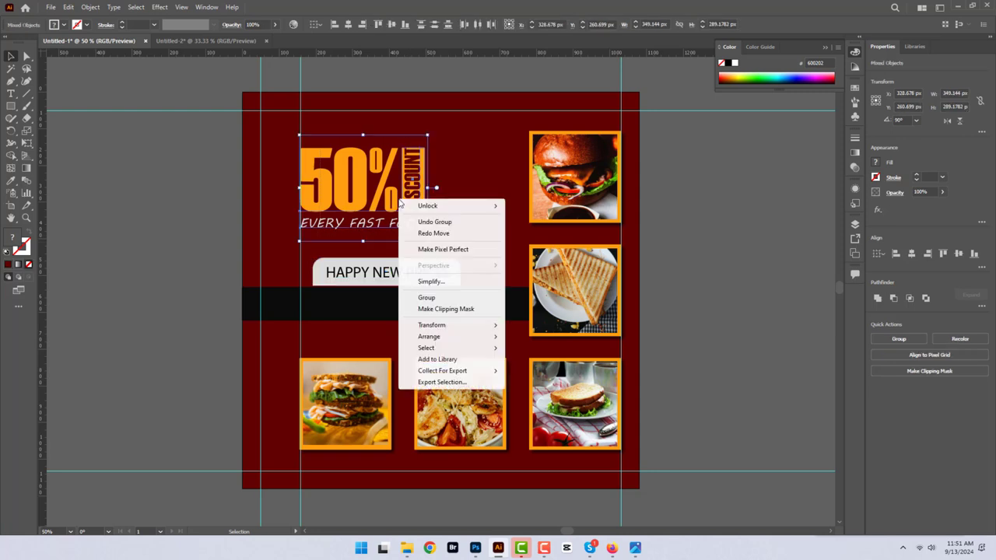
left_click(438, 300)
left_click(439, 300)
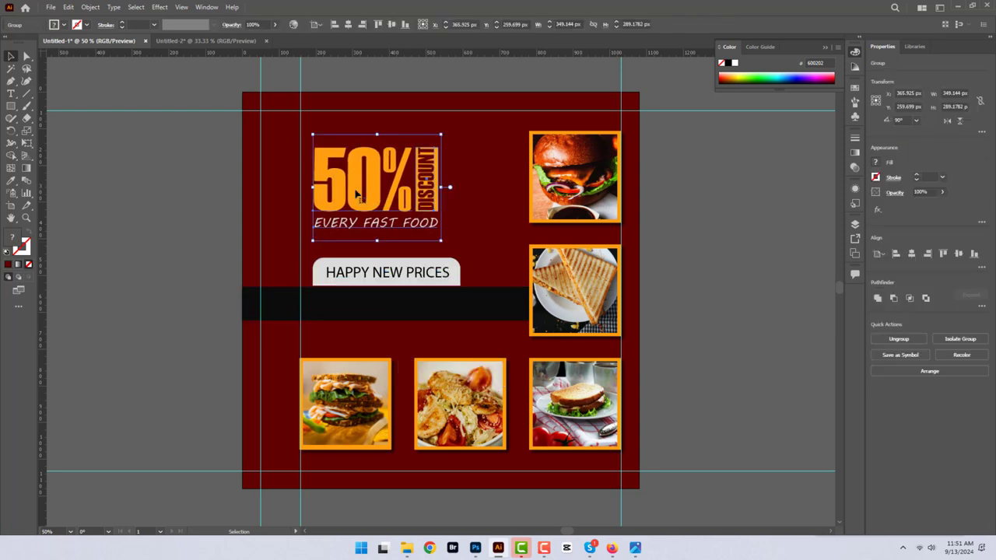
left_click(481, 218)
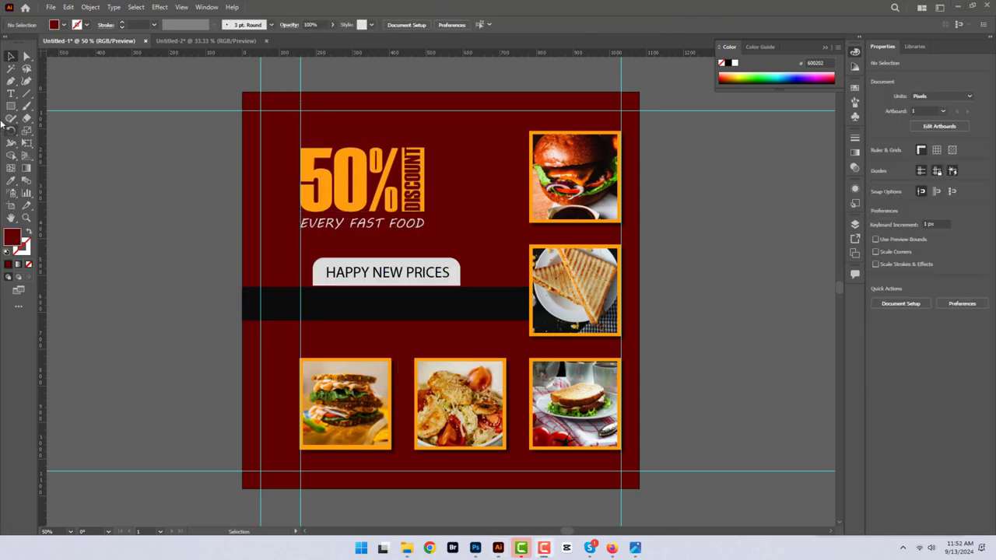
- Type $25 ONLY in the DISCOUNT font, coloured orange, inside the black band
key("t")
left_click(312, 291)
type("$25 ")
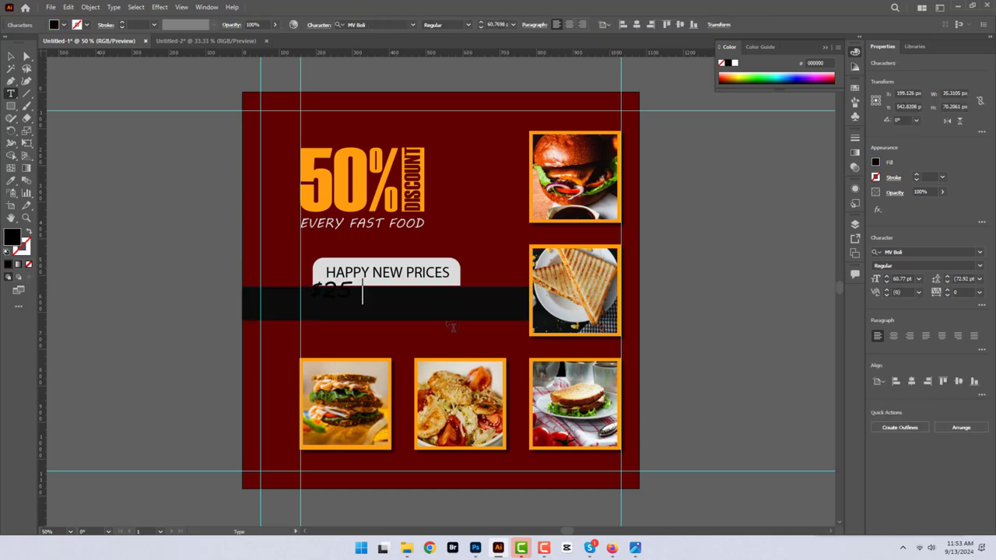
type("ONLY")
key("Escape")
key("i")
left_click(415, 195)
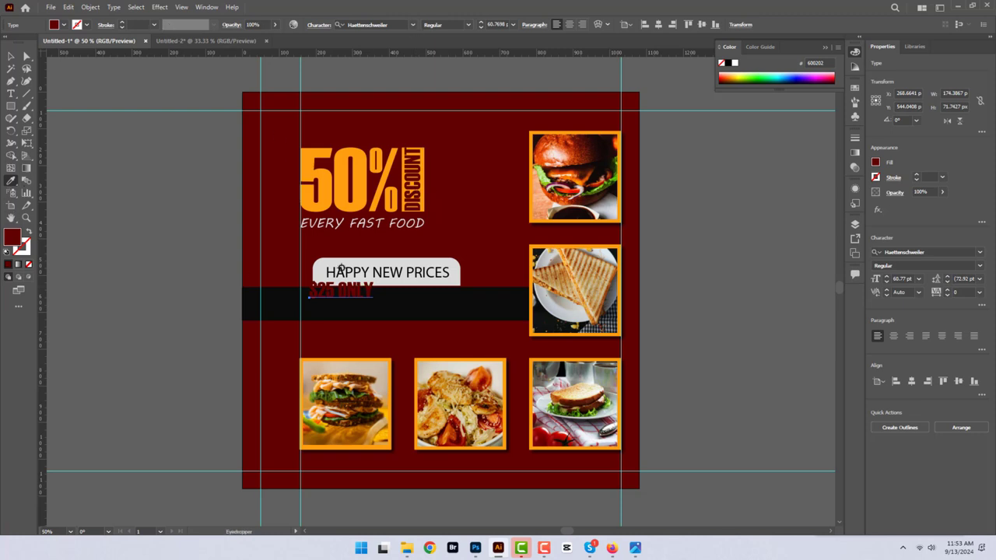
left_click(340, 269)
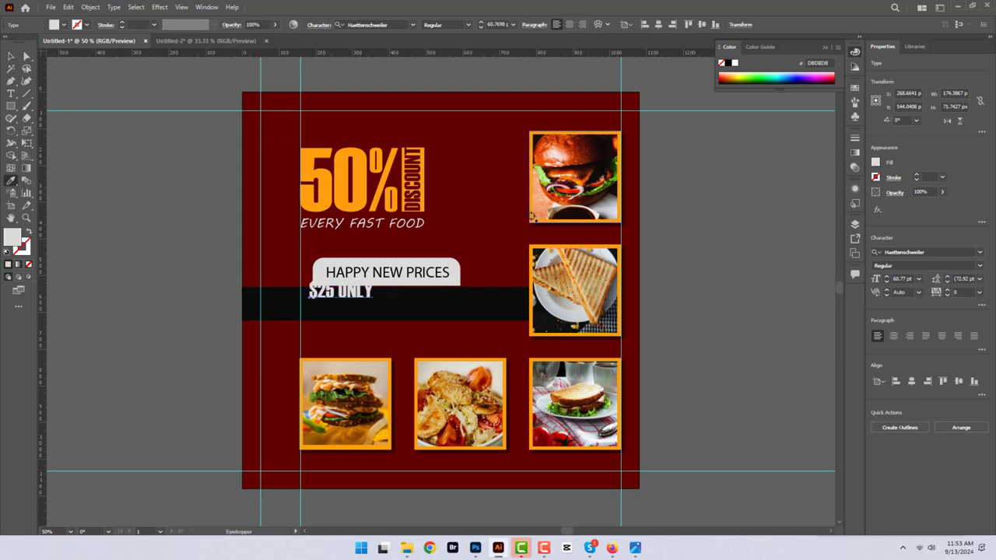
left_click(530, 220)
left_click(10, 56)
mouse_move(342, 292)
left_mouse_down()
mouse_move(344, 304)
mouse_move(413, 305)
left_mouse_up()
left_click(341, 315)
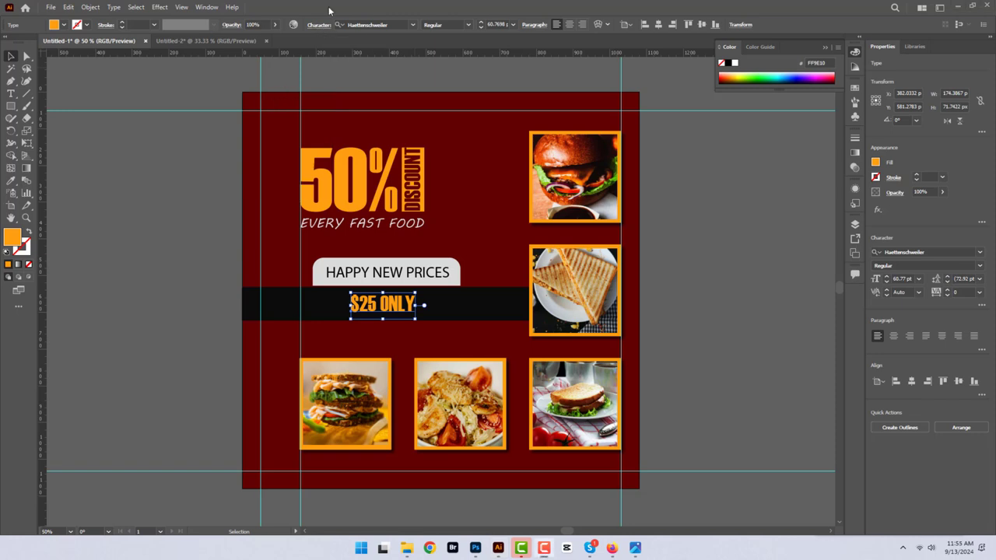
- Widen the letter tracking of $25 ONLY to 75
left_click(318, 24)
left_click(290, 82)
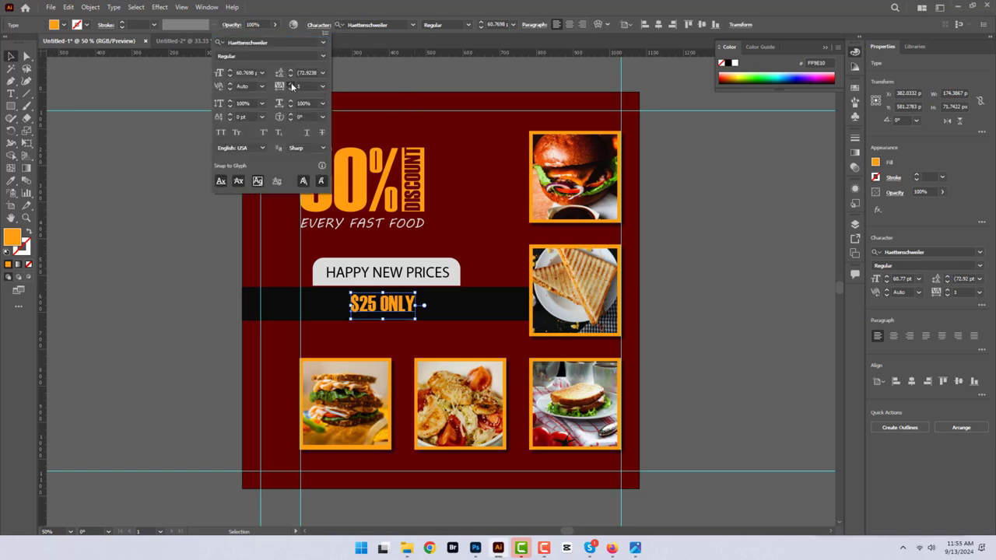
left_click(323, 86)
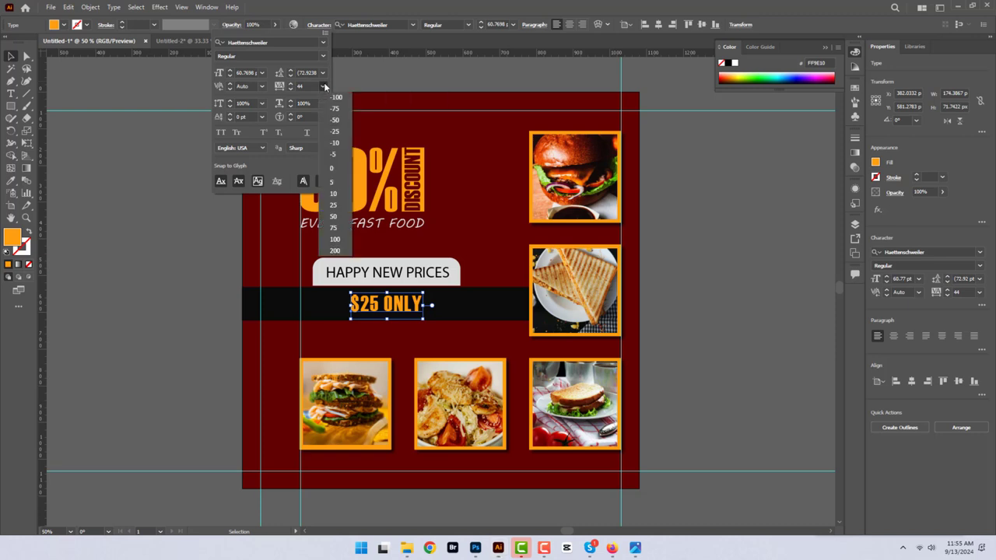
left_click(334, 228)
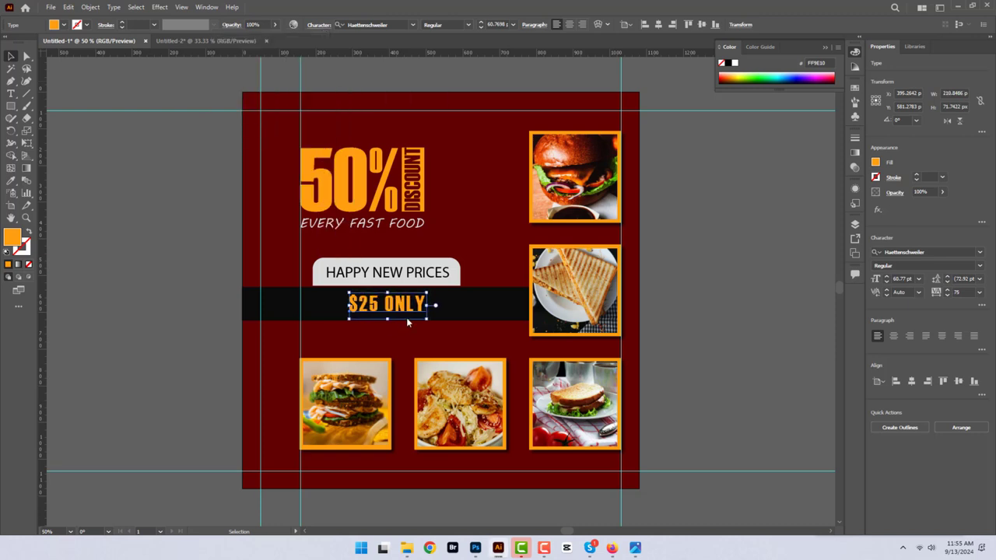
left_click(227, 189)
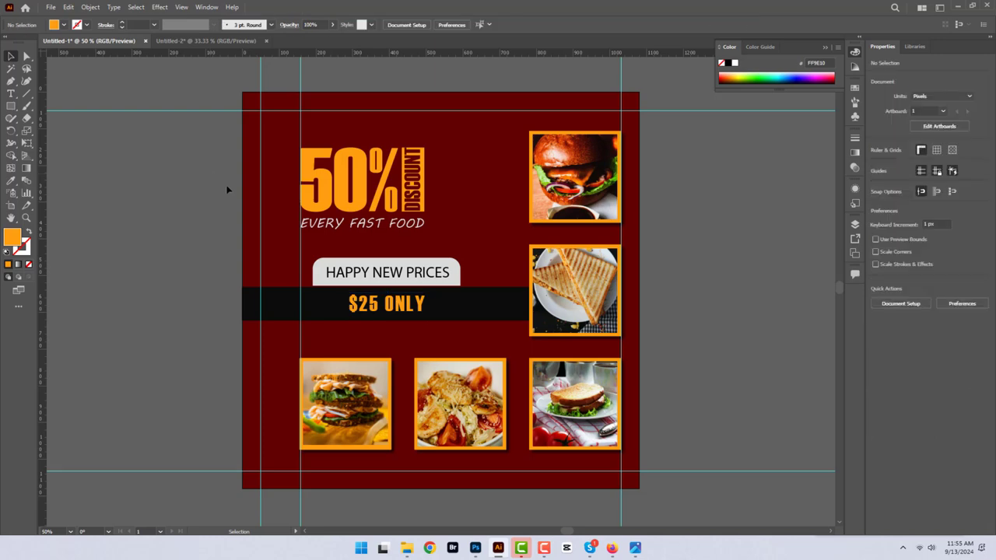
left_click(222, 41)
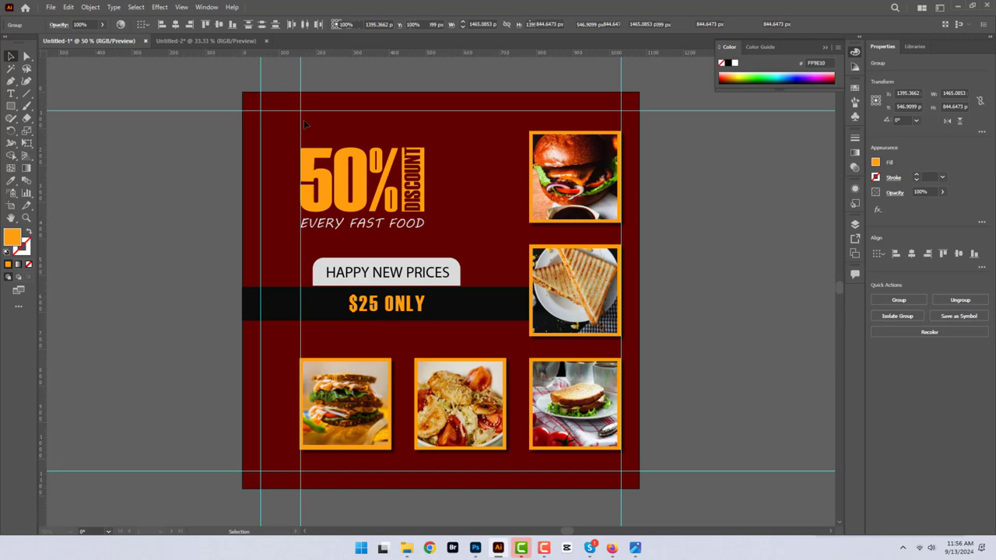
- Drag the food-platter photo from Untitled-2 into the poster and size and position it
left_click_drag(287, 183, 369, 318)
mouse_move(397, 287)
left_mouse_down()
mouse_move(331, 246)
mouse_move(344, 246)
left_mouse_up()
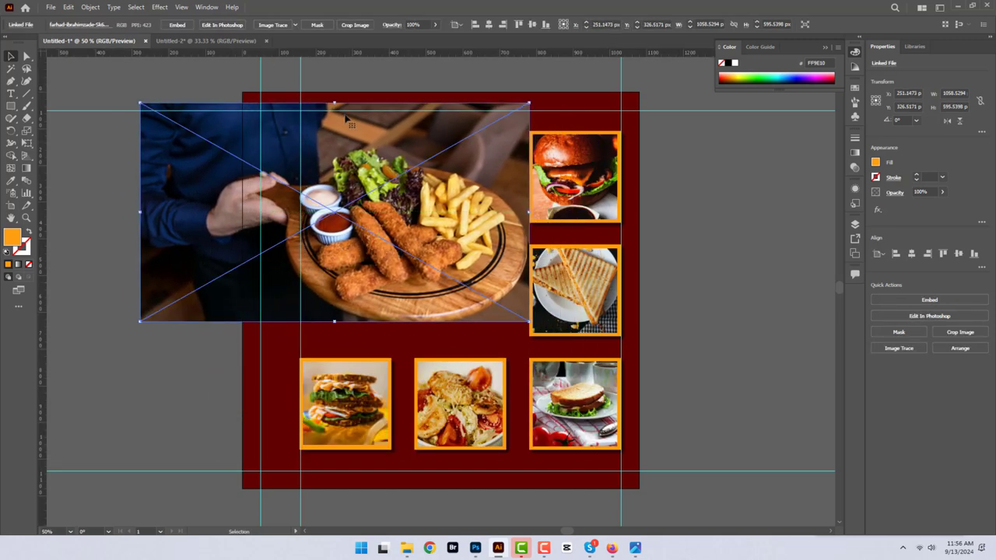
left_click_drag(336, 101, 336, 122)
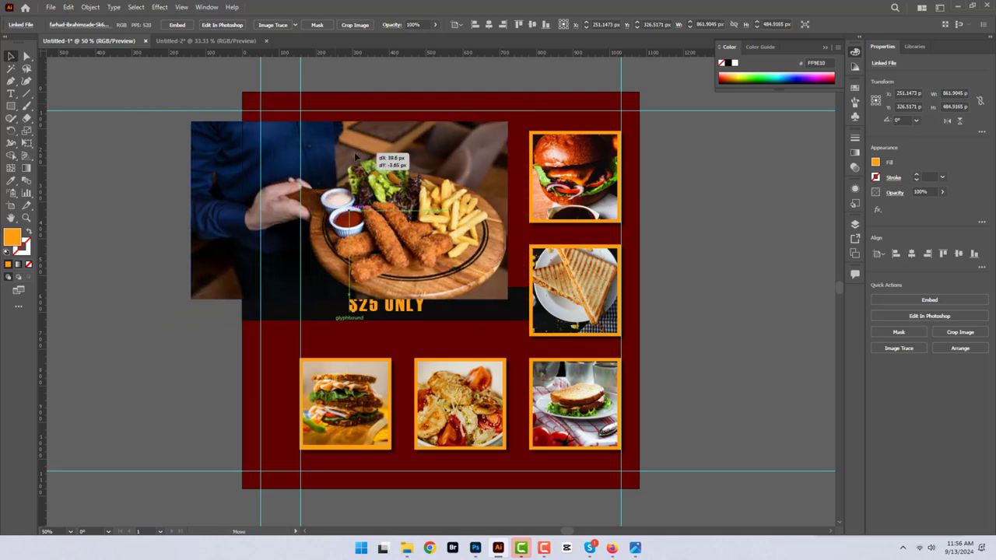
scroll(365, 117, "up", 1)
mouse_move(342, 167)
left_mouse_down()
mouse_move(366, 117)
mouse_move(363, 174)
left_mouse_up()
left_click_drag(371, 172, 378, 171)
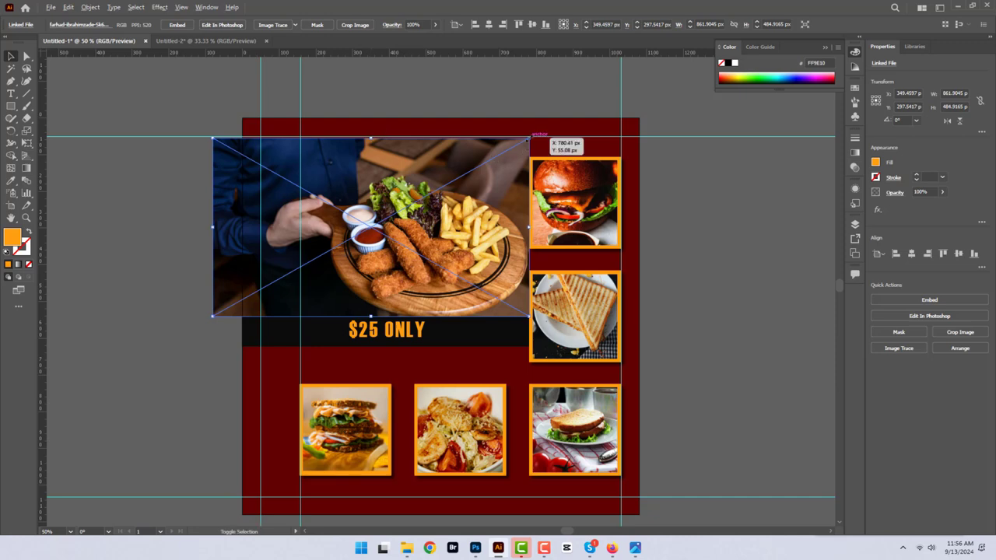
left_click_drag(371, 135, 487, 185)
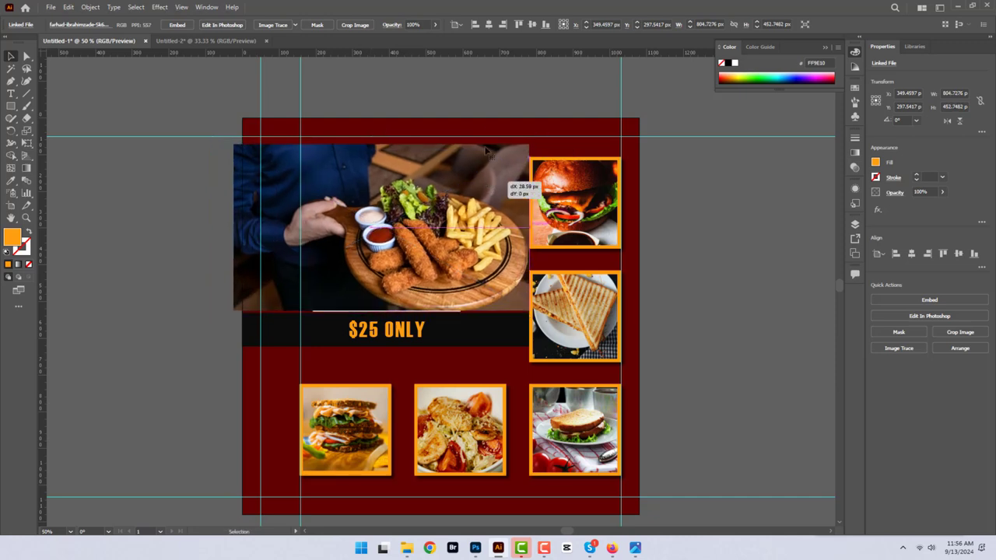
- Fade the photo to 35% opacity and enlarge it to about 1730 × 973 px
left_click_drag(487, 150, 487, 150)
left_click(434, 24)
left_click_drag(427, 37, 408, 36)
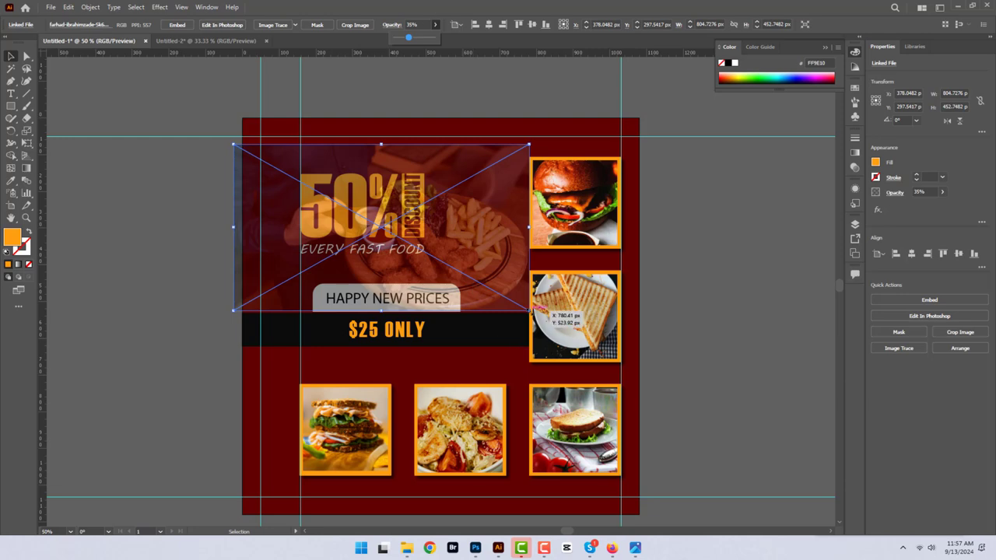
mouse_move(529, 310)
left_mouse_down()
mouse_move(572, 360)
mouse_move(638, 214)
mouse_move(655, 137)
left_mouse_up()
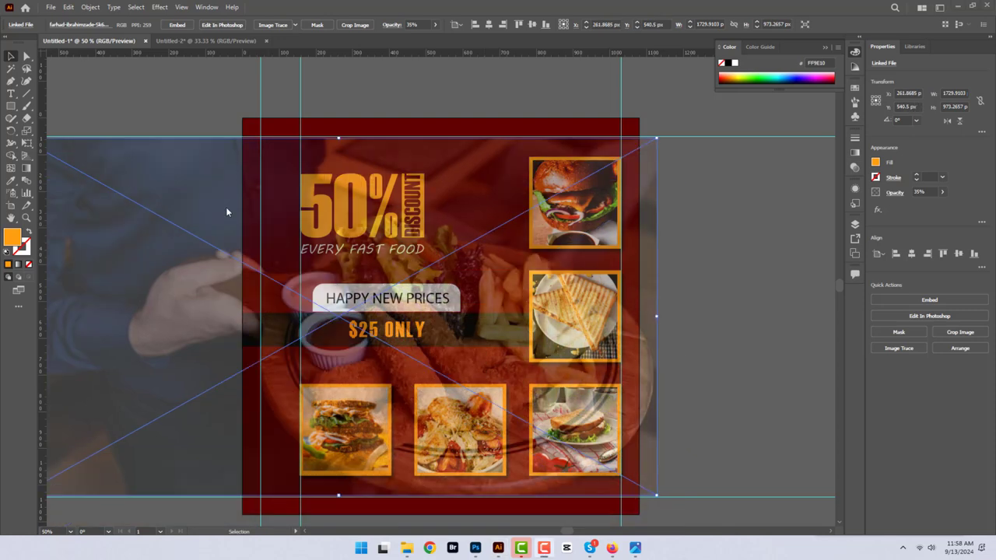
- Send the faded food photo to the back, then bring it forward just above the background, under the tiles and text
right_click(462, 167)
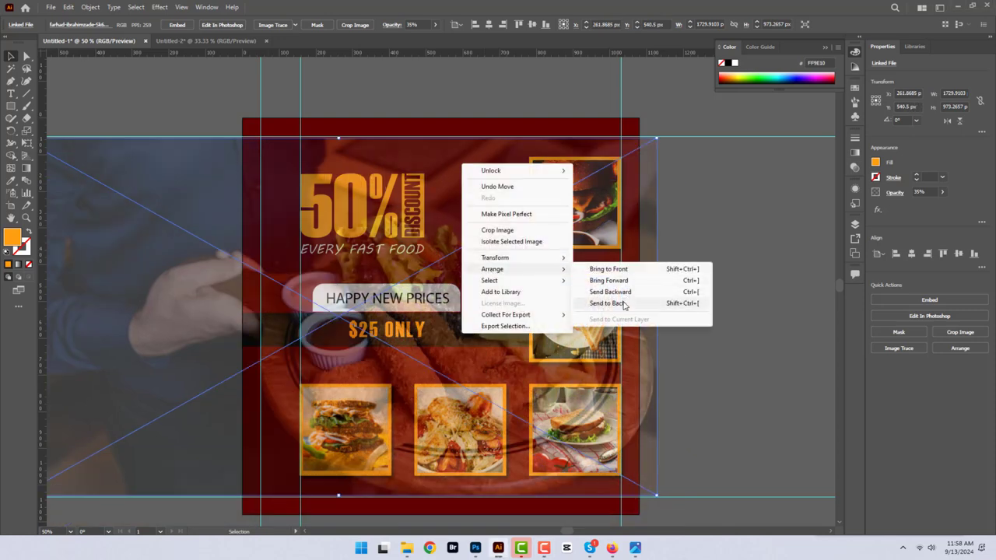
left_click(614, 303)
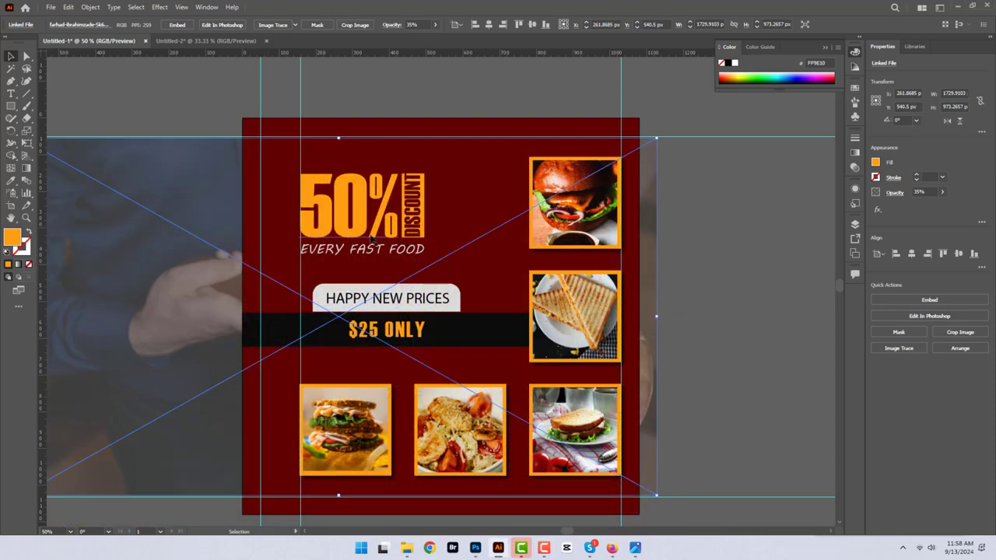
right_click(442, 263)
mouse_move(472, 365)
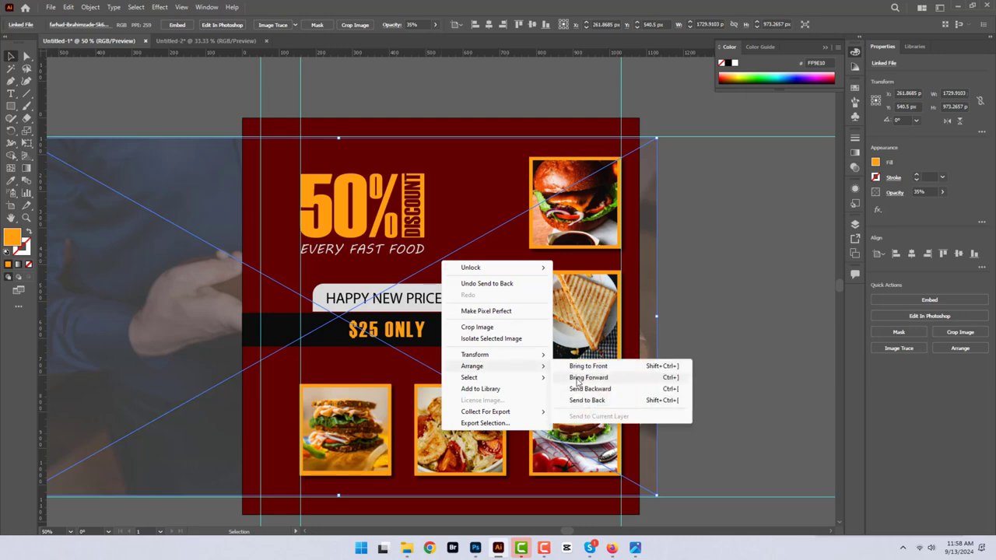
left_click(578, 380)
right_click(482, 284)
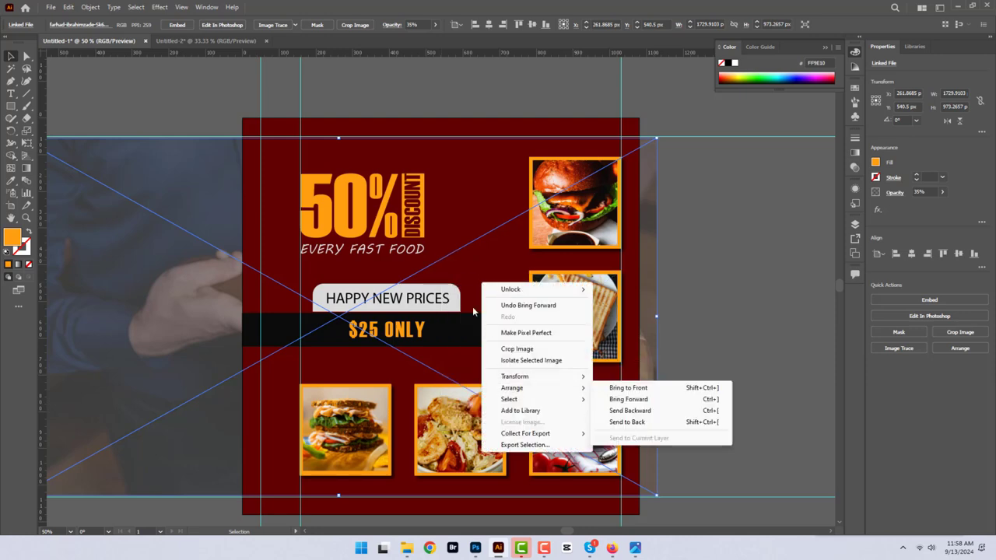
right_click(467, 268)
mouse_move(497, 372)
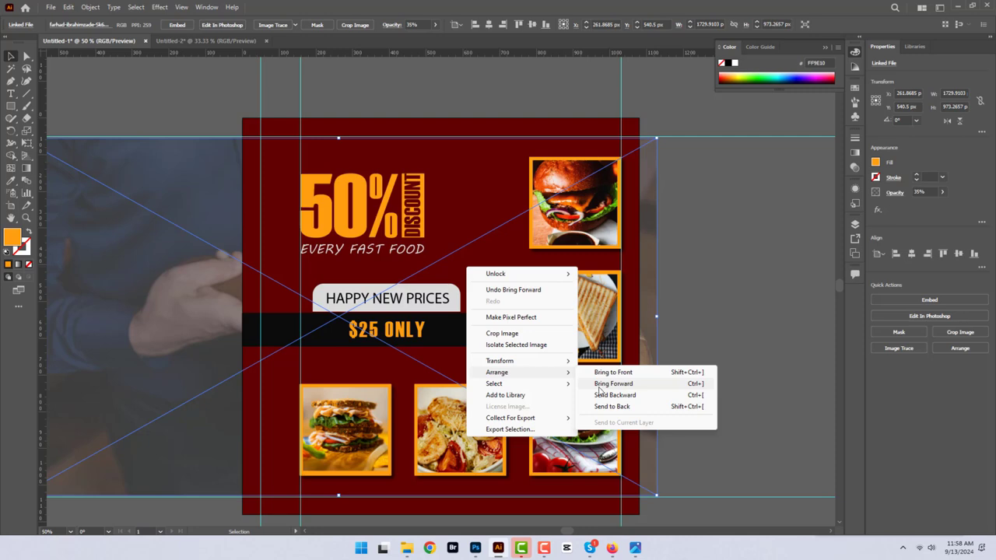
left_click(599, 385)
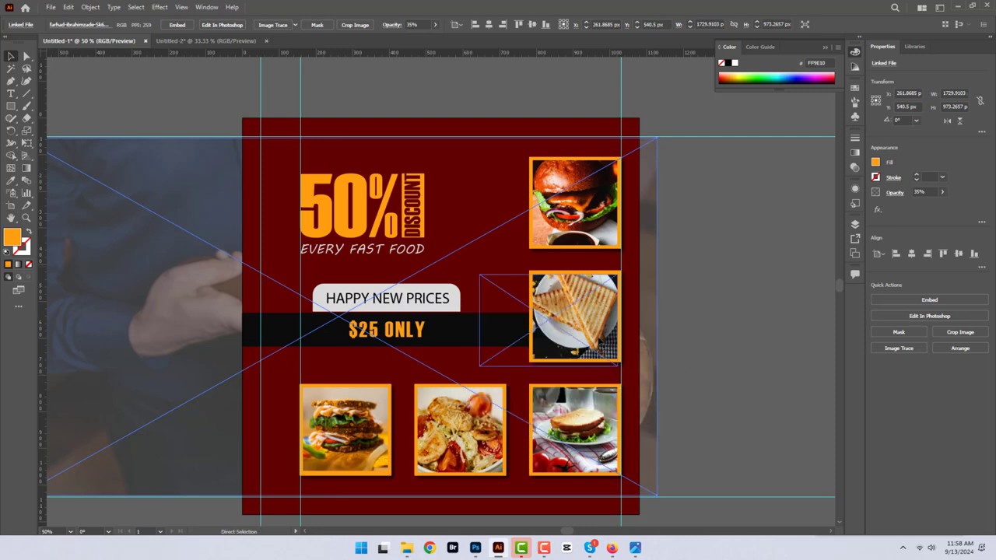
key("ctrl+bracketright")
key("ctrl+bracketright")
key("ctrl+bracketright")
key("ctrl+bracketright")
key("ctrl+bracketright")
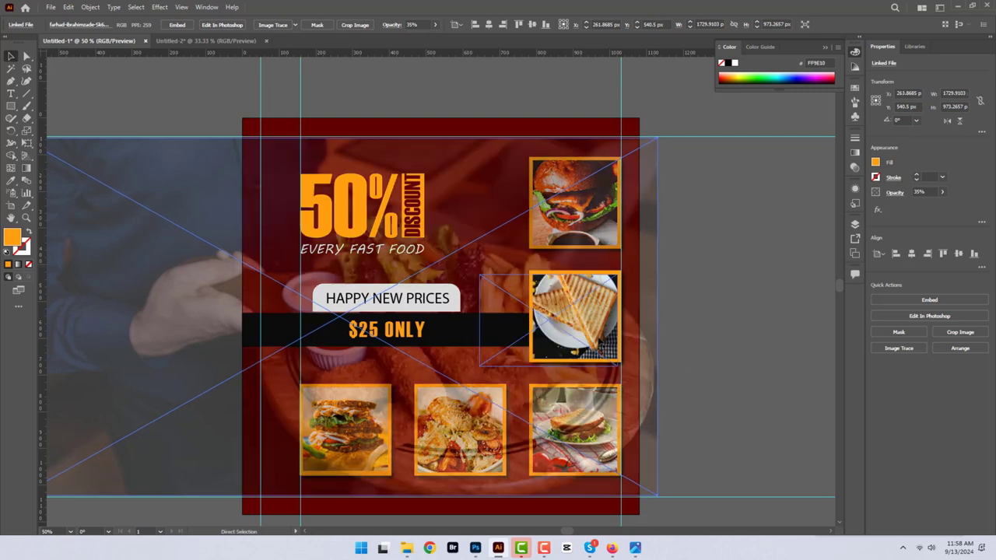
key("ctrl+bracketleft")
key("ctrl+bracketleft")
key("ctrl+bracketleft")
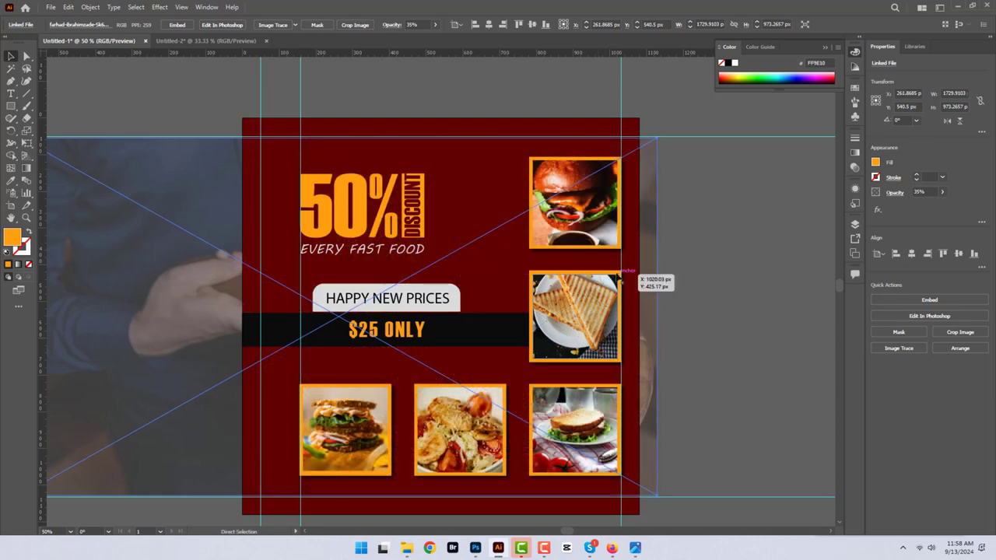
key("ctrl+bracketright")
- Rotate the faded photo 180° and resize it to about 1093 × 589 px over the poster's lower half
mouse_move(657, 136)
left_mouse_down()
mouse_move(577, 282)
mouse_move(466, 366)
left_mouse_up()
left_click_drag(700, 360, 545, 404)
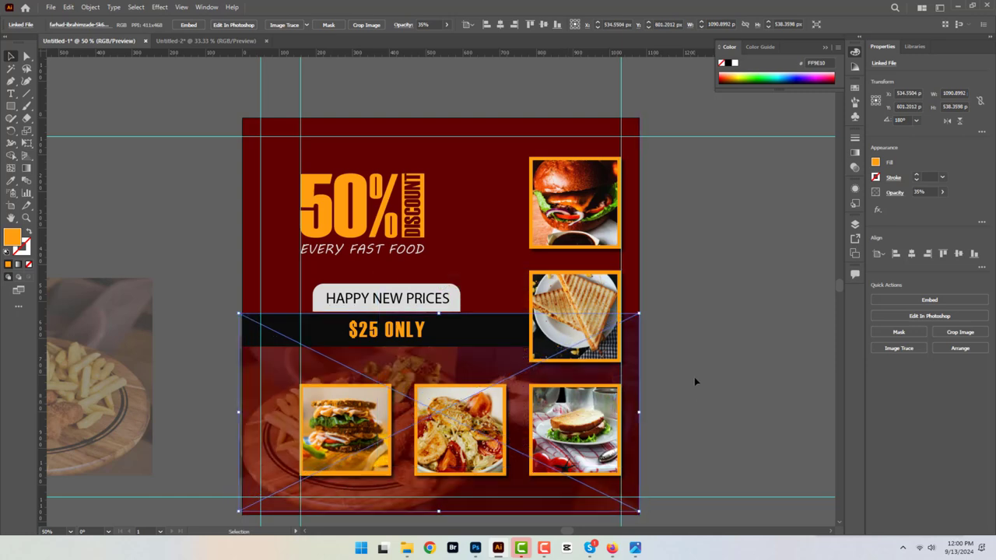
left_click_drag(649, 509, 638, 525)
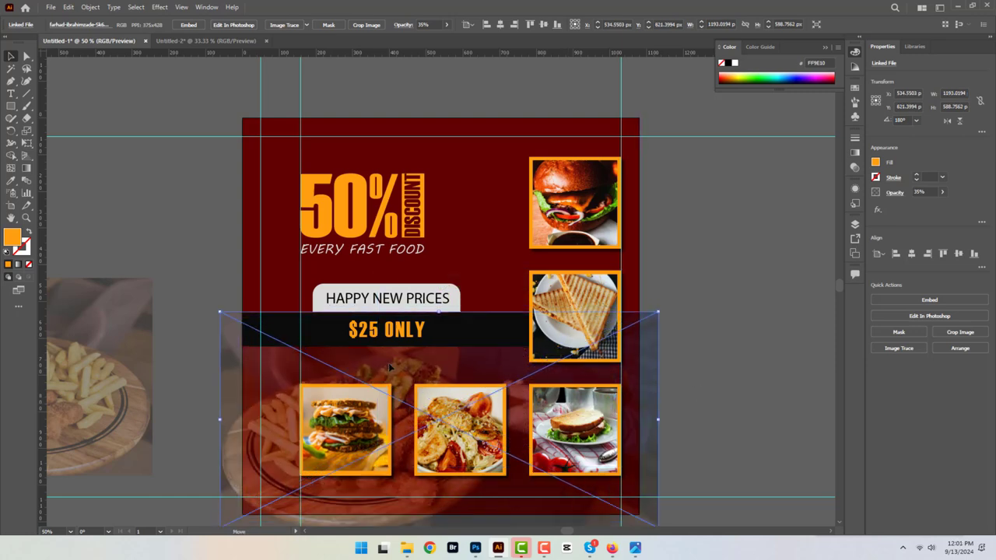
left_click(726, 342)
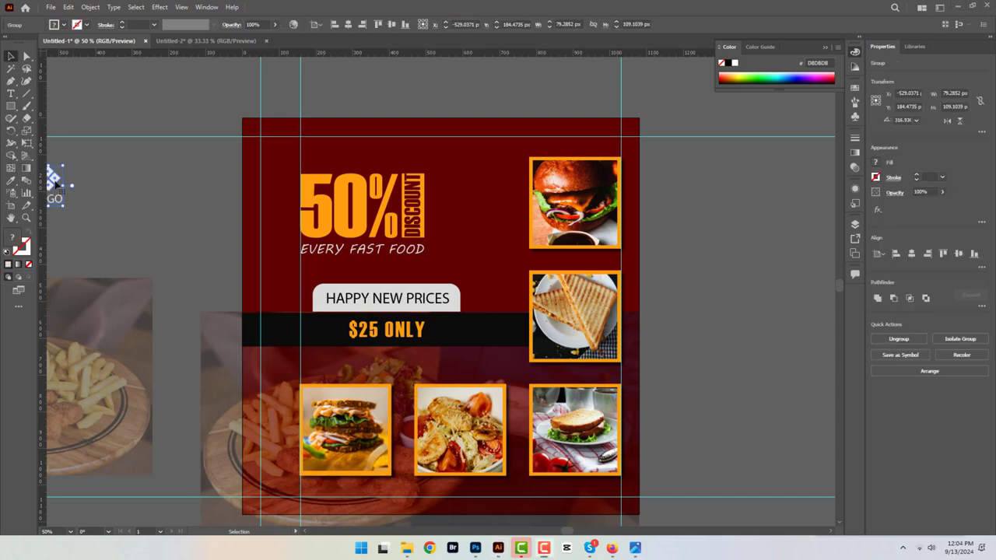
- Move the white diamond LOGO mark into the post's top-left corner and deselect it
left_click_drag(54, 183, 276, 155)
left_click(460, 119)
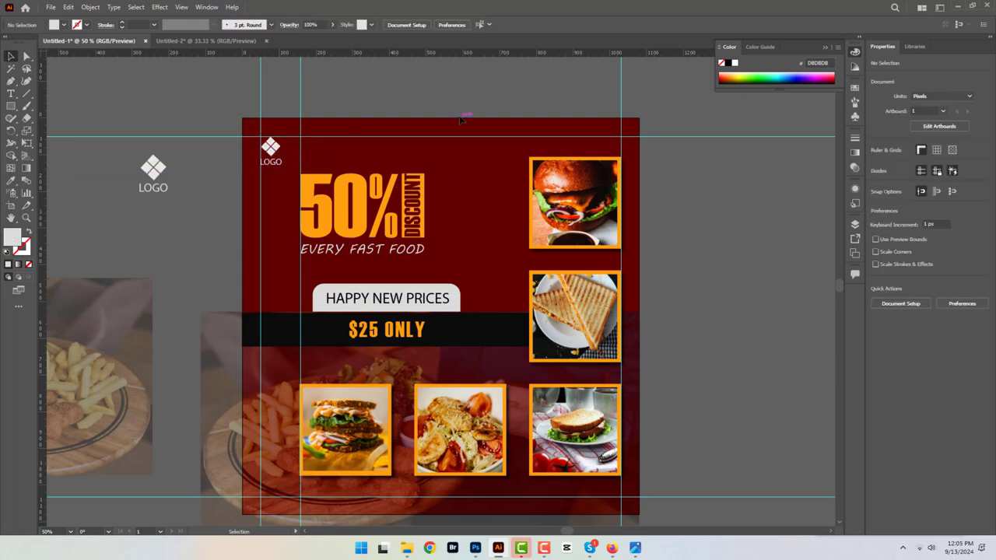
scroll(622, 248, "down", 1)
- Select the faded food photo and switch to the path-cutting tool
left_click(227, 351)
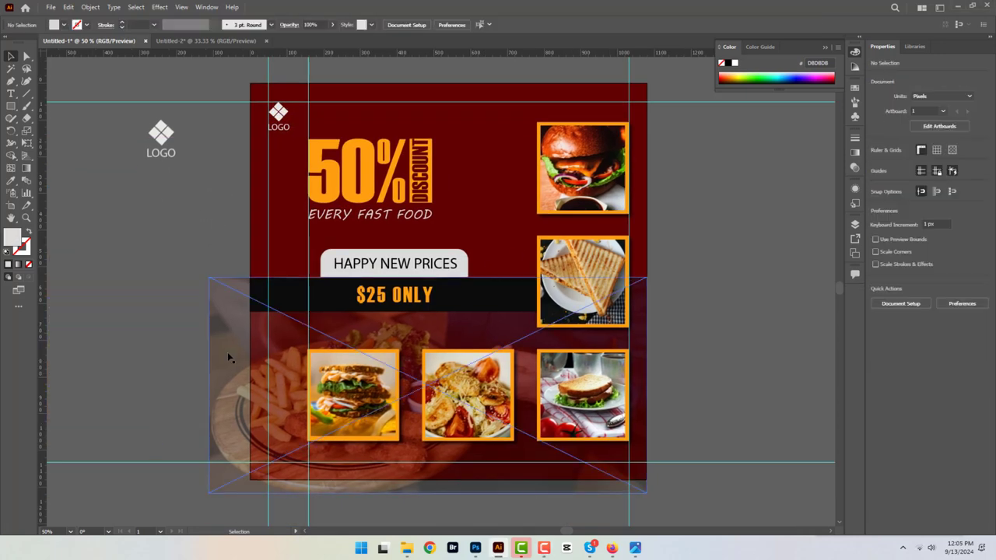
left_click_drag(26, 118, 47, 132)
left_click(250, 278)
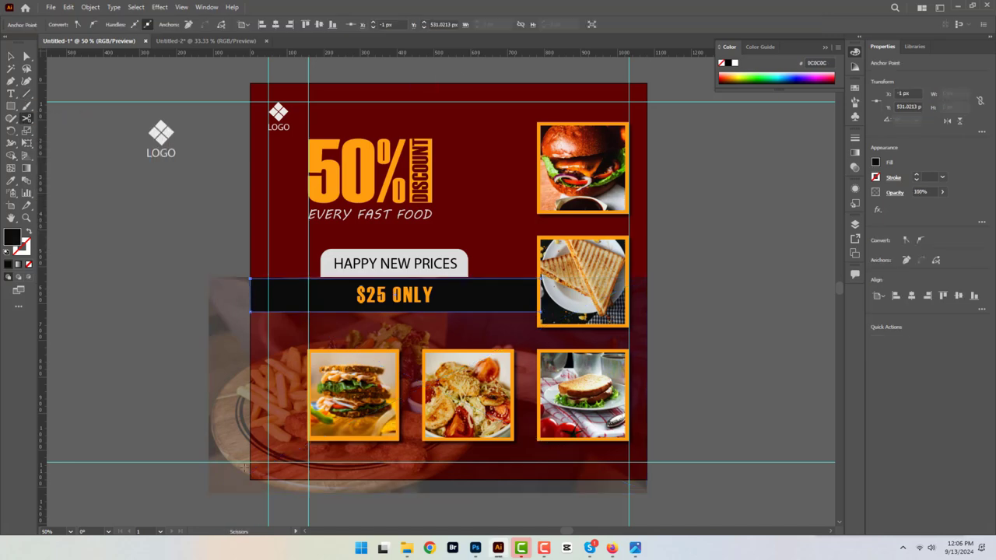
left_click(182, 7)
- Switch to Presentation Mode to show the finished poster full-screen on black
left_click(231, 82)
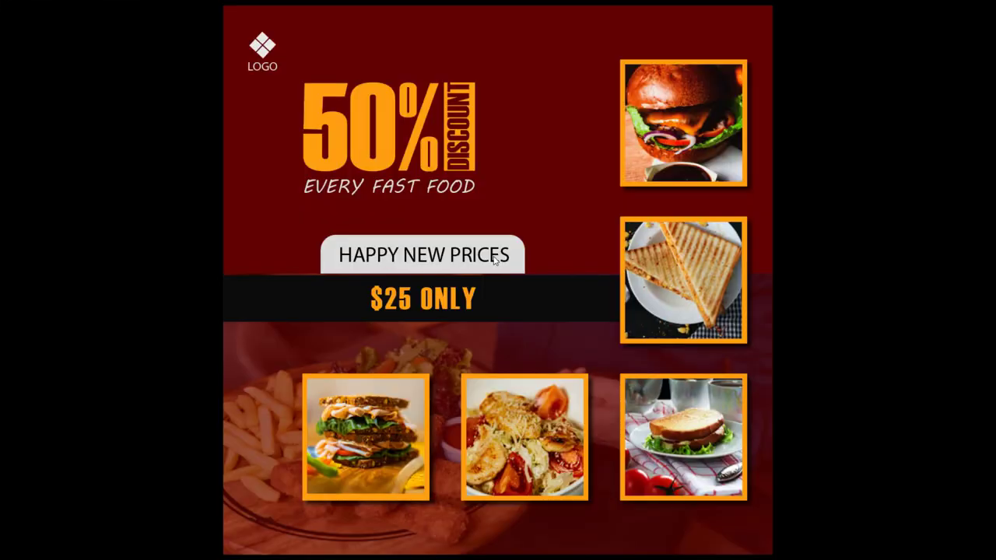